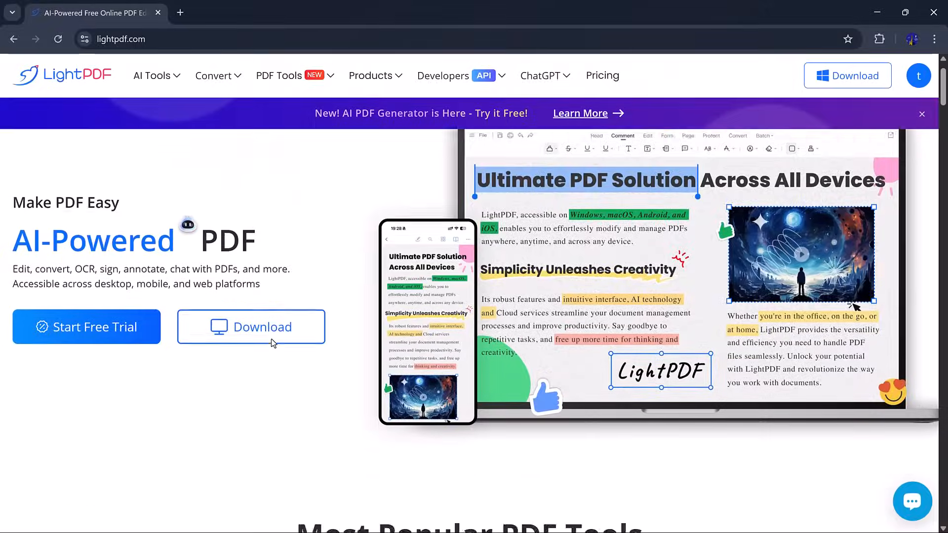
Step: Look through the LightPDF homepage, covering its popular tools, AI features, conversion, mobile apps, reviews and developer sections
scroll(271, 339, "down", 9)
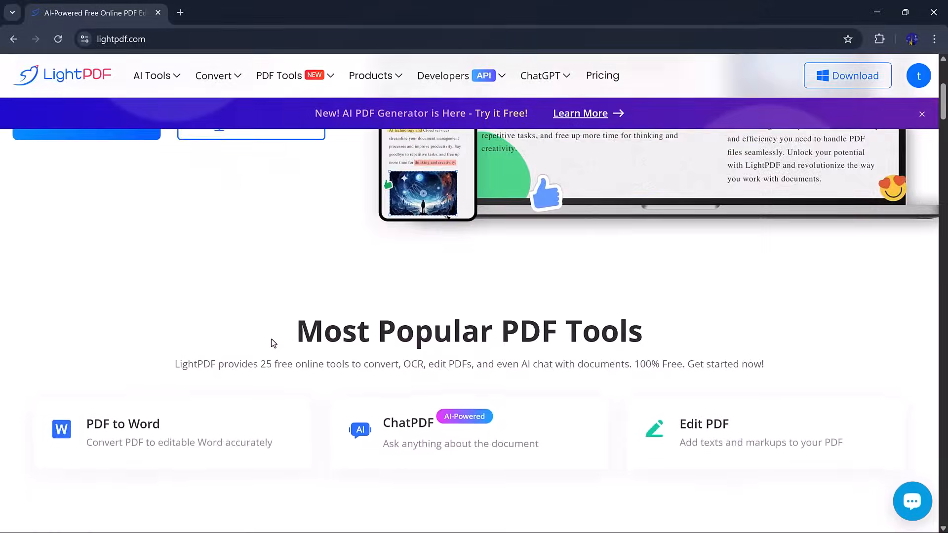
scroll(273, 343, "down", 5)
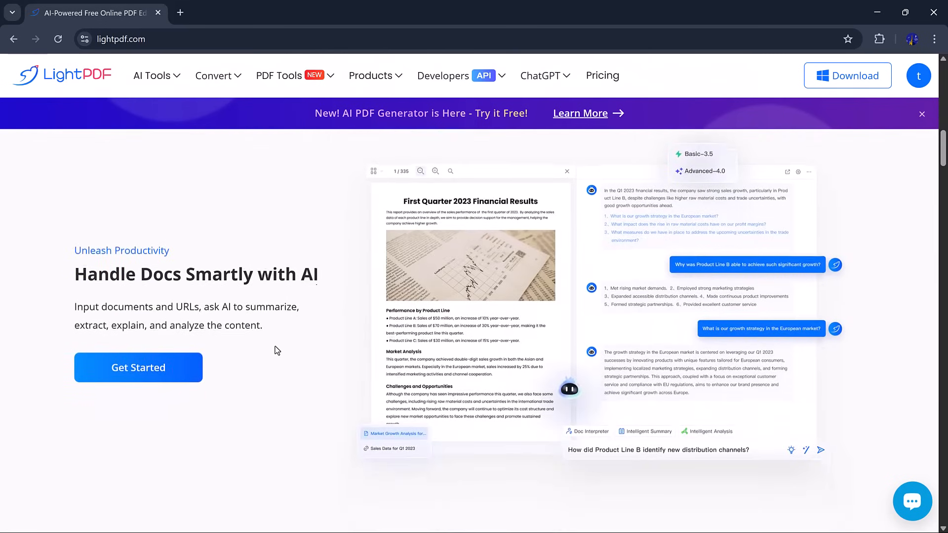
scroll(273, 343, "down", 12)
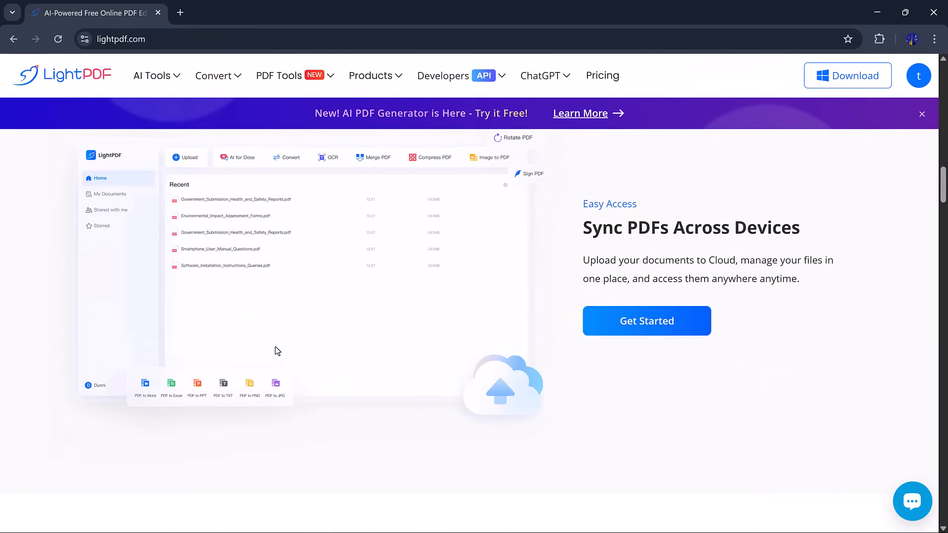
scroll(276, 348, "down", 10)
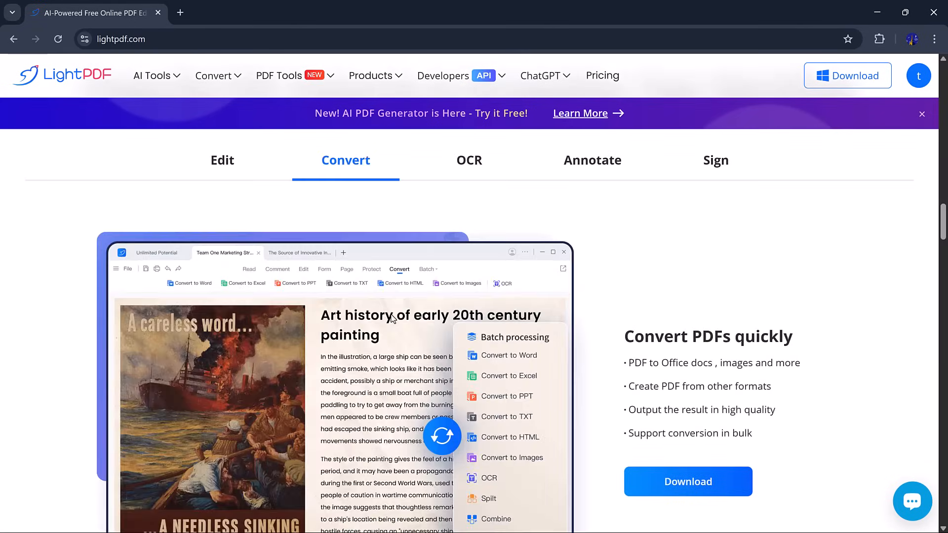
scroll(395, 286, "down", 12)
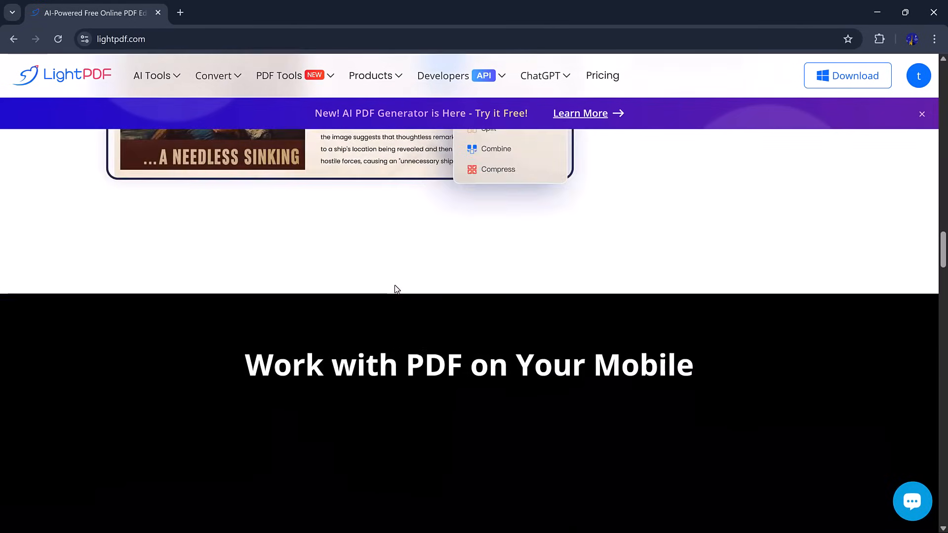
scroll(395, 290, "down", 5)
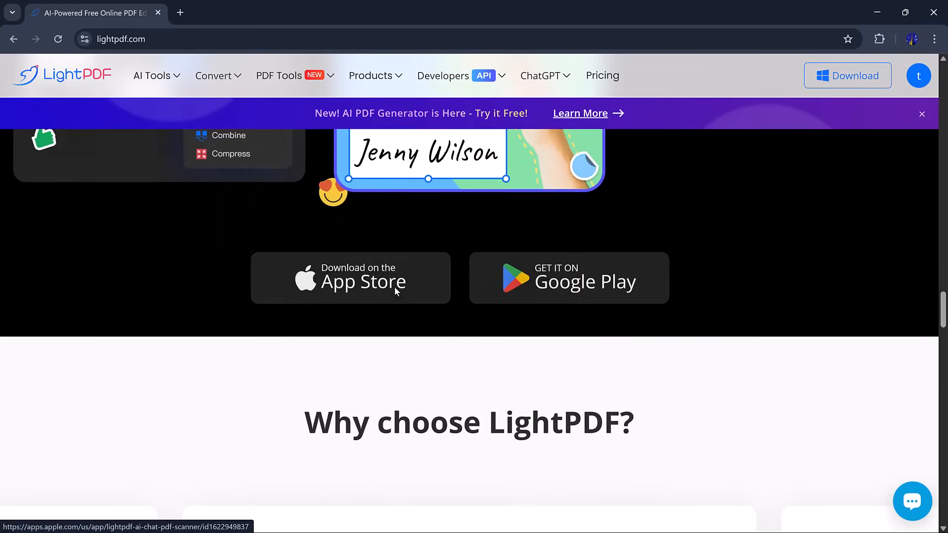
scroll(394, 288, "down", 9)
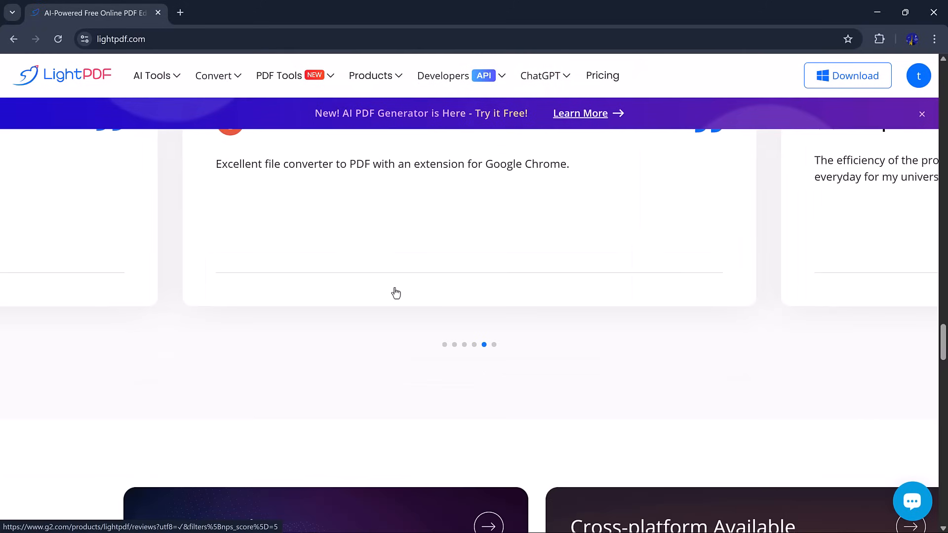
scroll(397, 292, "down", 8)
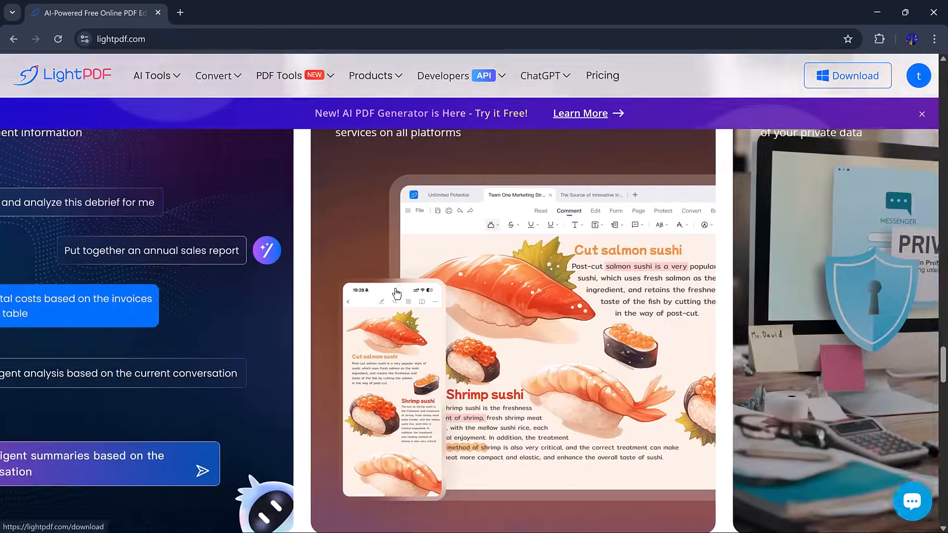
scroll(396, 292, "down", 8)
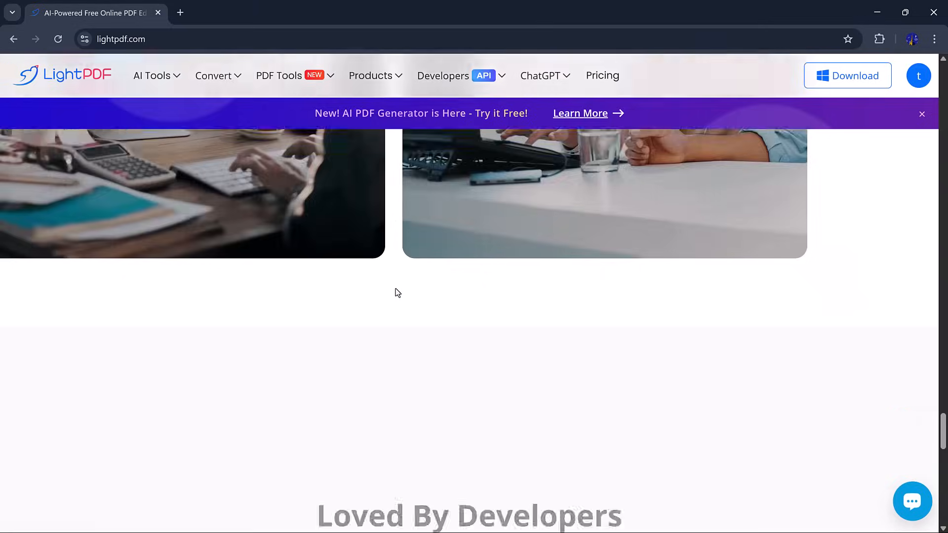
scroll(396, 293, "down", 7)
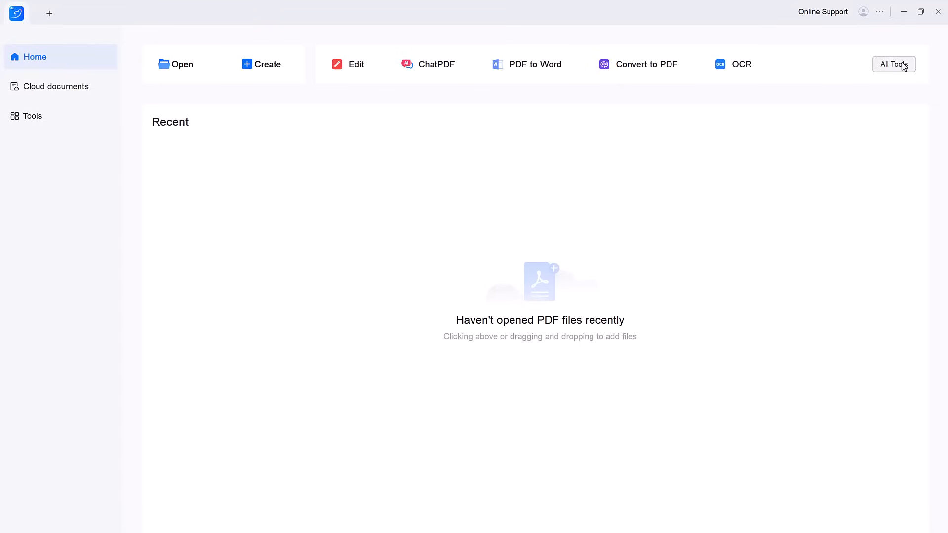
Step: Switch to the LightPDF desktop app and review its full list of AI, conversion, editing and protection tools
left_click(28, 121)
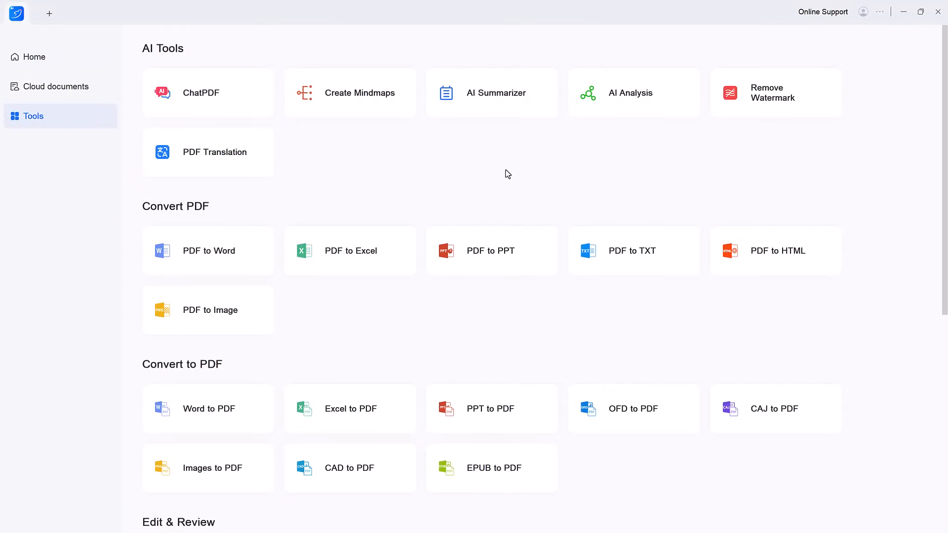
scroll(375, 154, "down", 3)
scroll(374, 152, "down", 6)
scroll(376, 156, "down", 1)
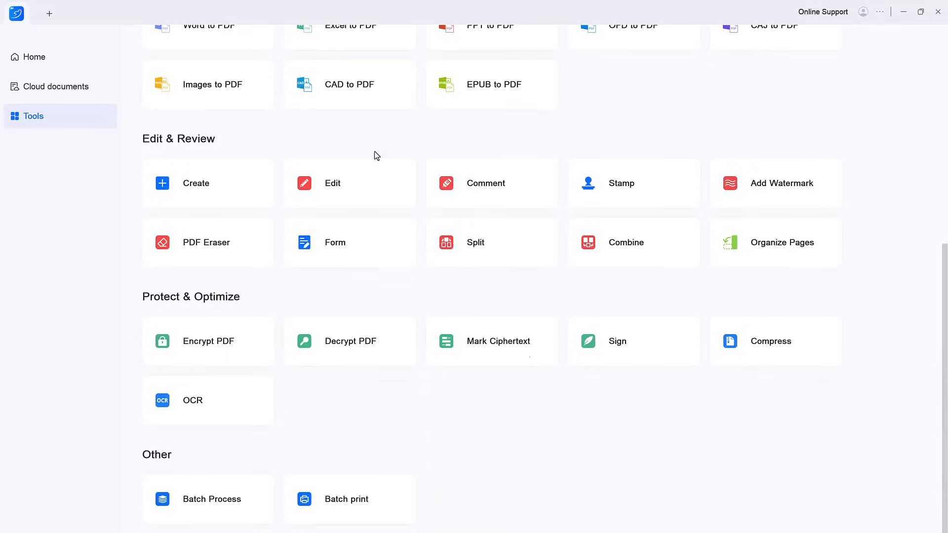
scroll(375, 153, "up", 6)
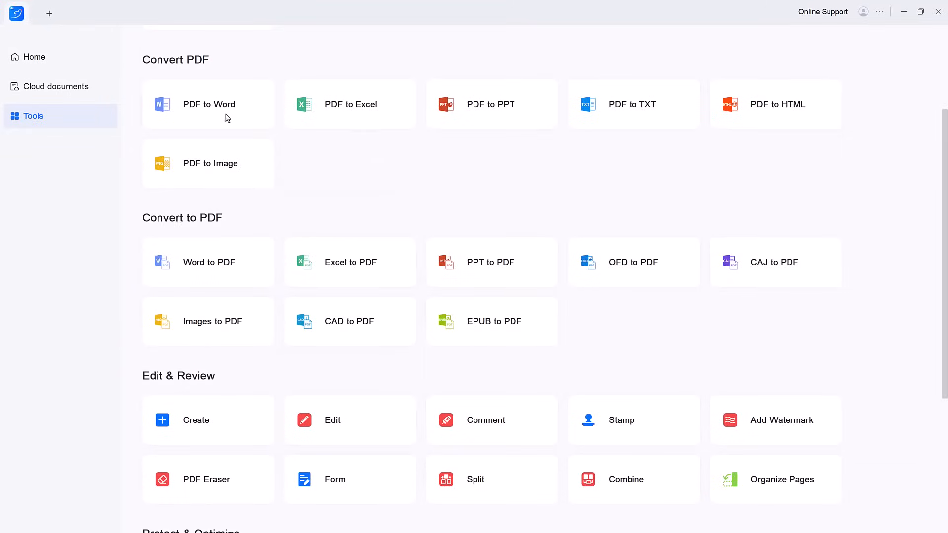
Step: Open the Space PDF file from the New folder on the Desktop and skim its pages
left_click(48, 52)
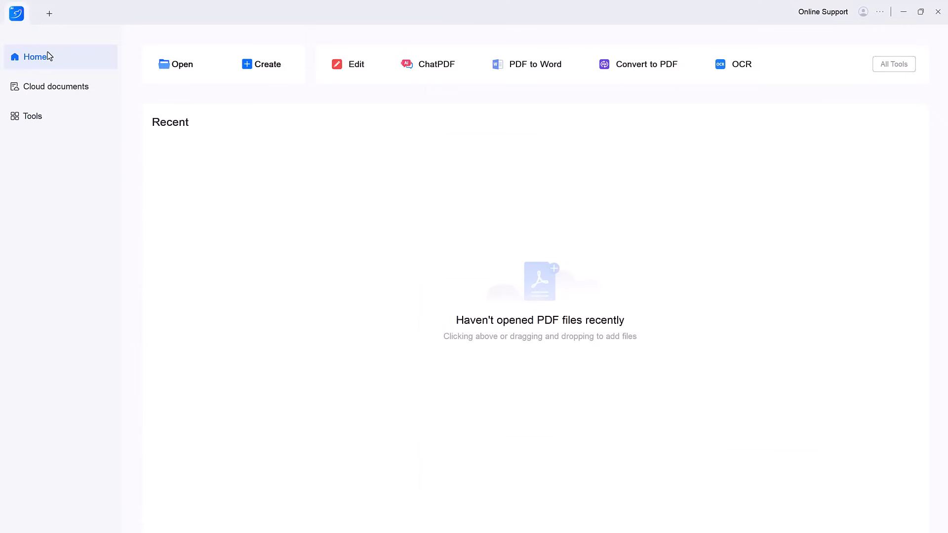
left_click(178, 69)
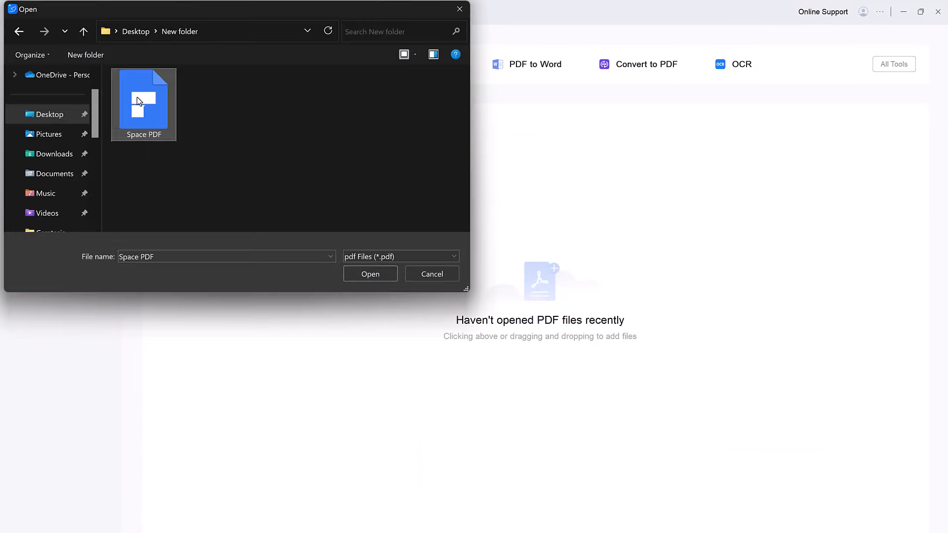
double_click(137, 97)
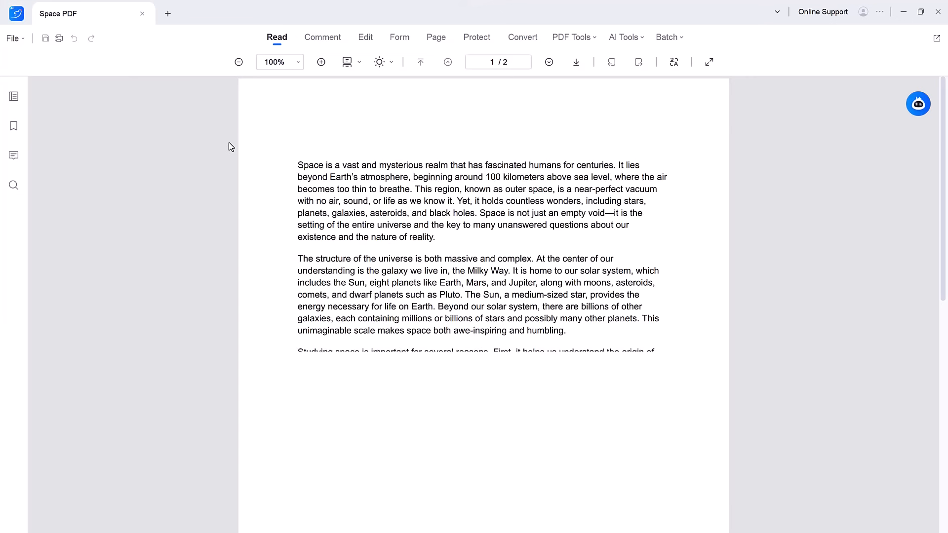
scroll(482, 185, "down", 15)
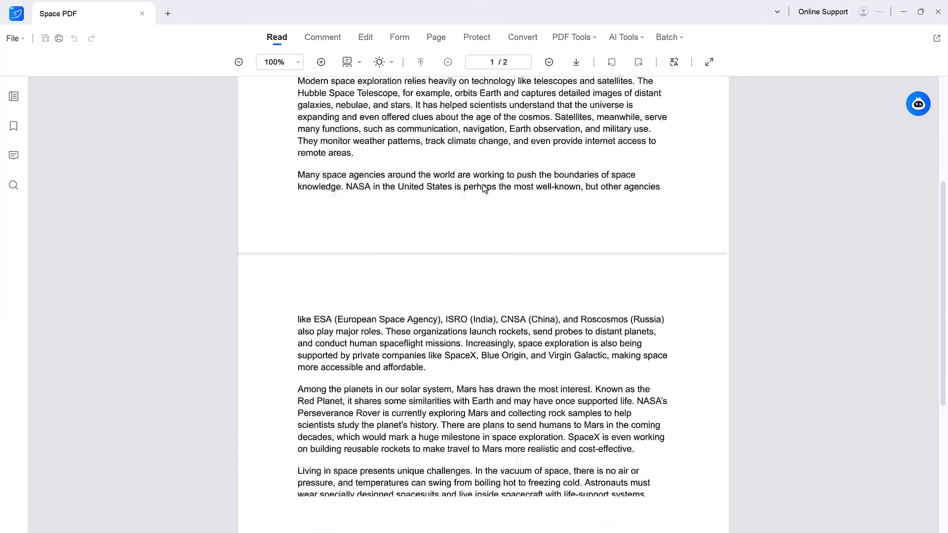
scroll(484, 187, "up", 15)
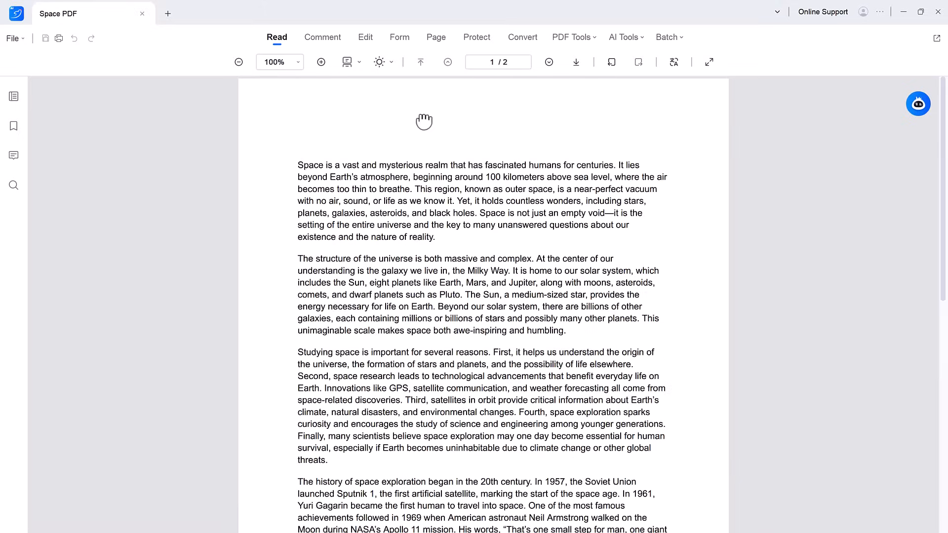
Step: Examine the Comment, Edit, Form, Page, Protect, Convert and PDF Tools command sets for the open document
left_click(322, 38)
left_click(366, 39)
left_click(400, 37)
left_click(434, 39)
left_click(476, 38)
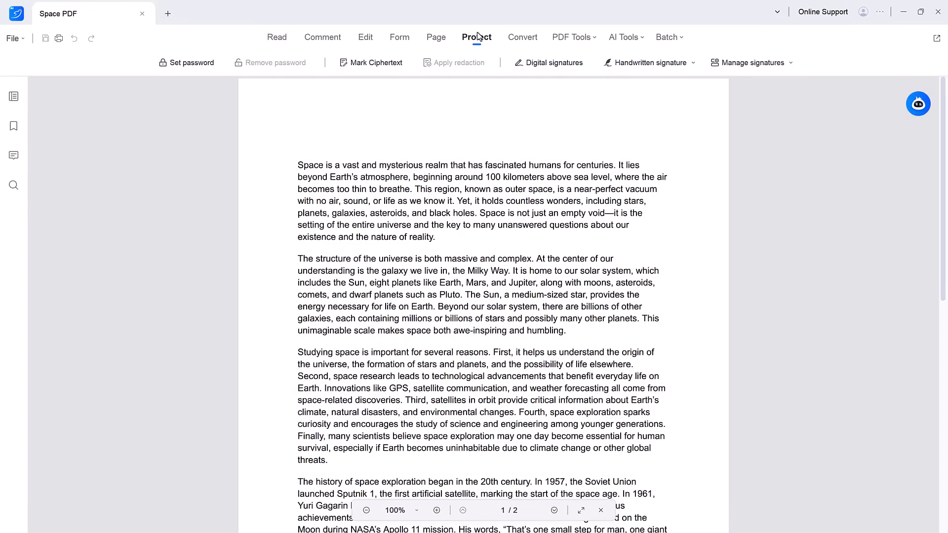
left_click(522, 39)
left_click(586, 39)
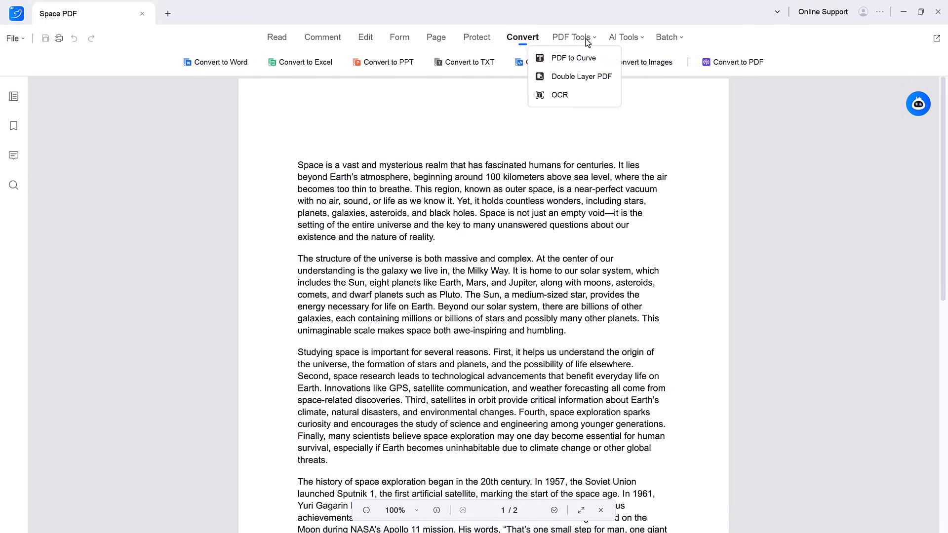
Step: Return to the Read tools and set the page zoom to Actual Size
left_click(286, 43)
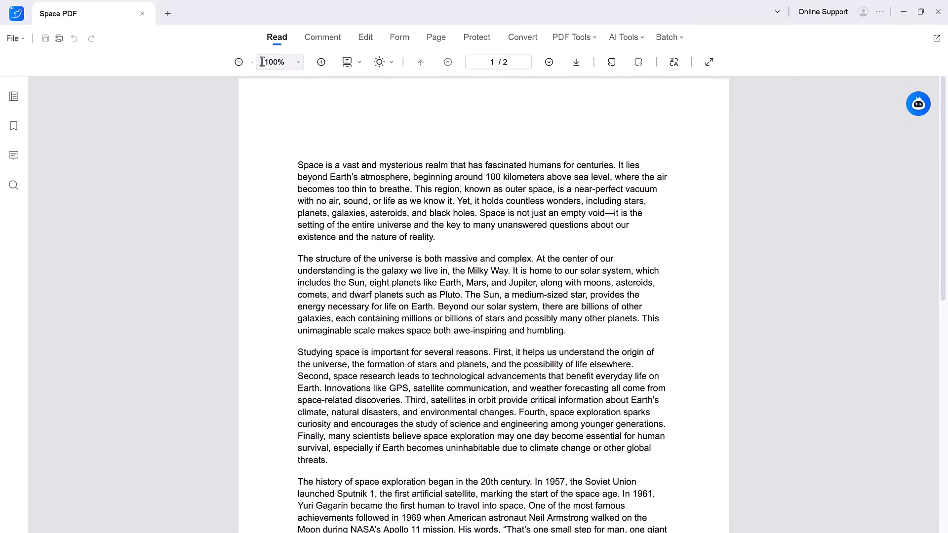
left_click(294, 65)
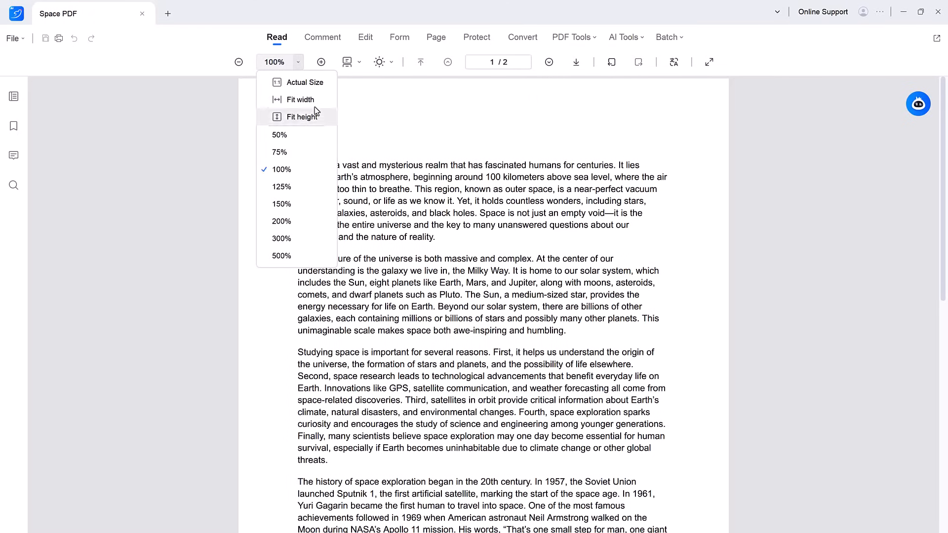
left_click(330, 84)
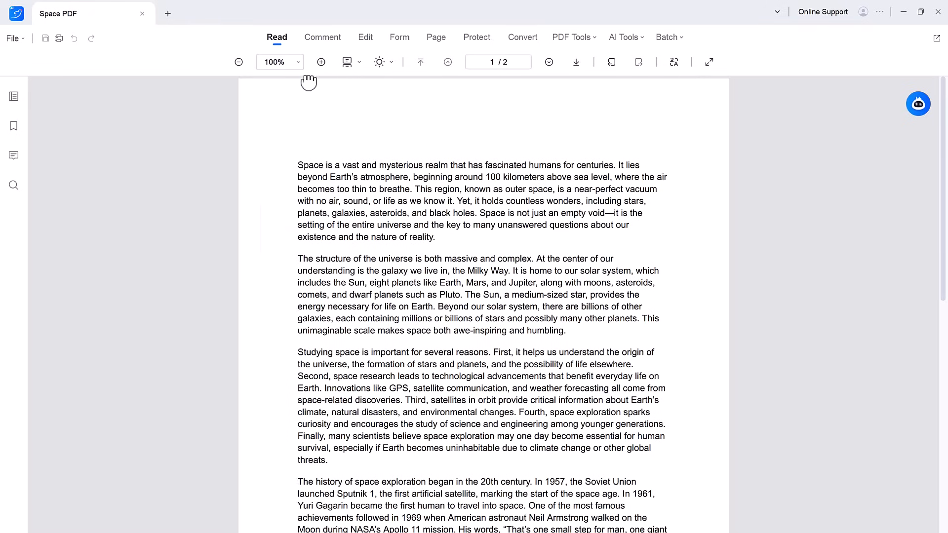
Step: Try the Two Page View and Double page scroll layouts, and set the page display to Single Page View
left_click(349, 67)
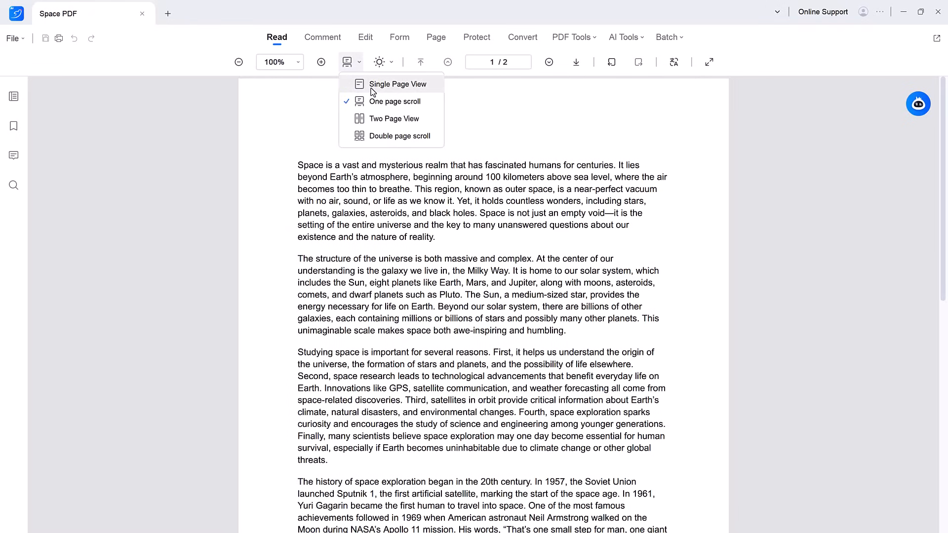
left_click(374, 123)
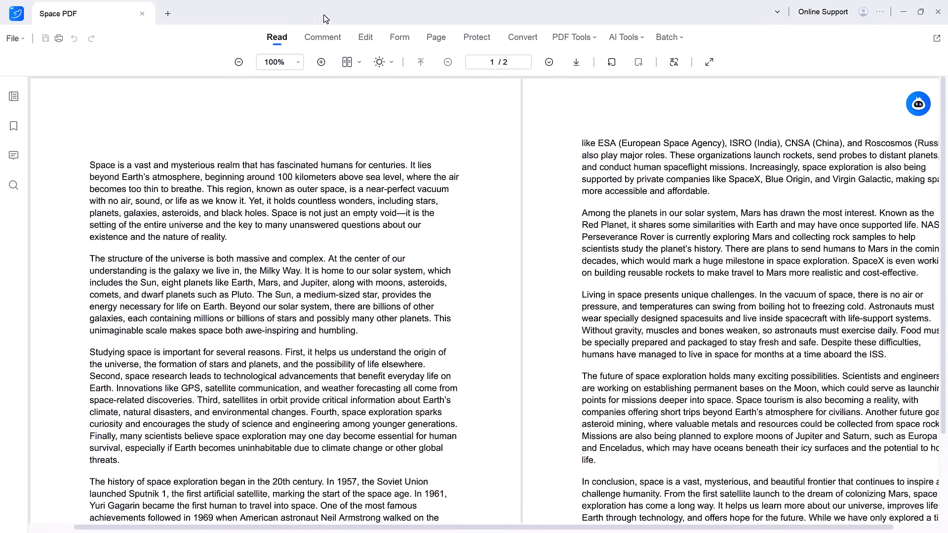
left_click(347, 62)
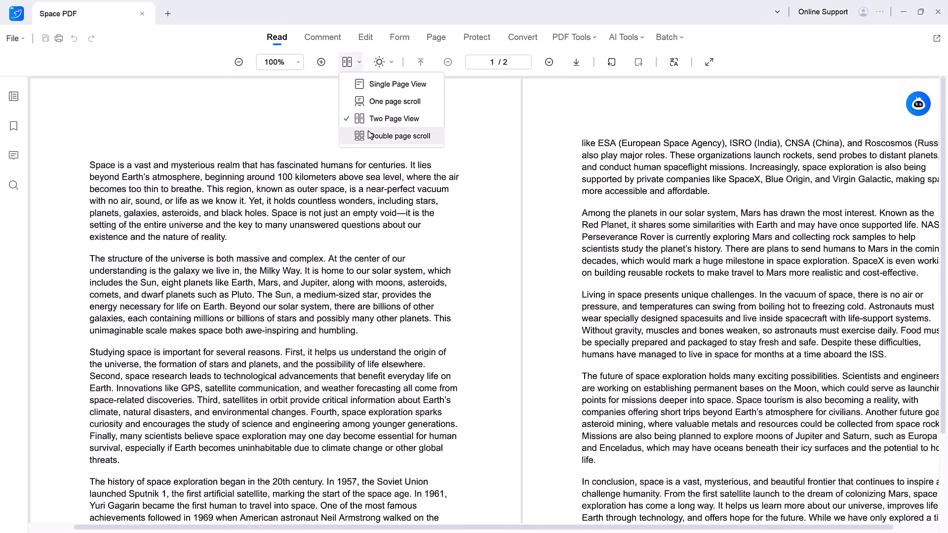
left_click(368, 132)
scroll(369, 133, "down", 5)
scroll(365, 124, "up", 5)
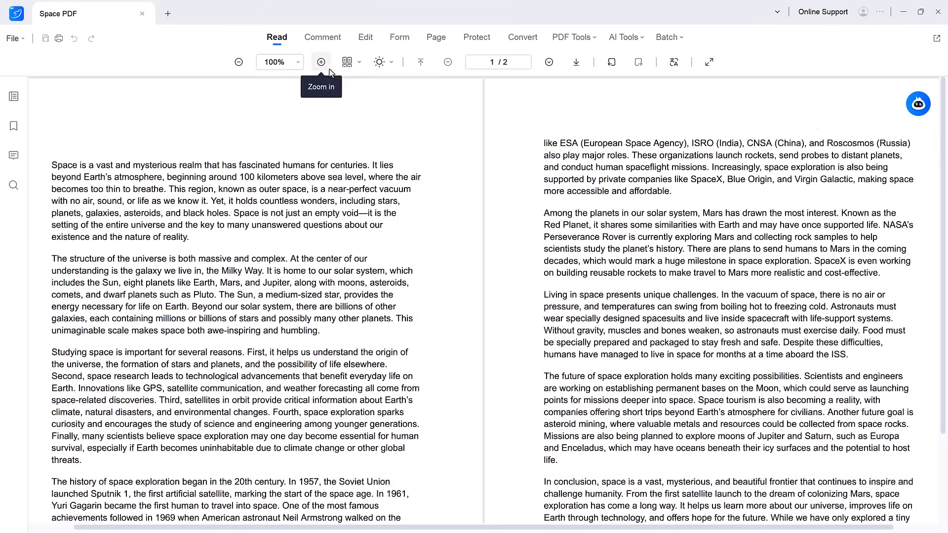
left_click(355, 65)
left_click(370, 88)
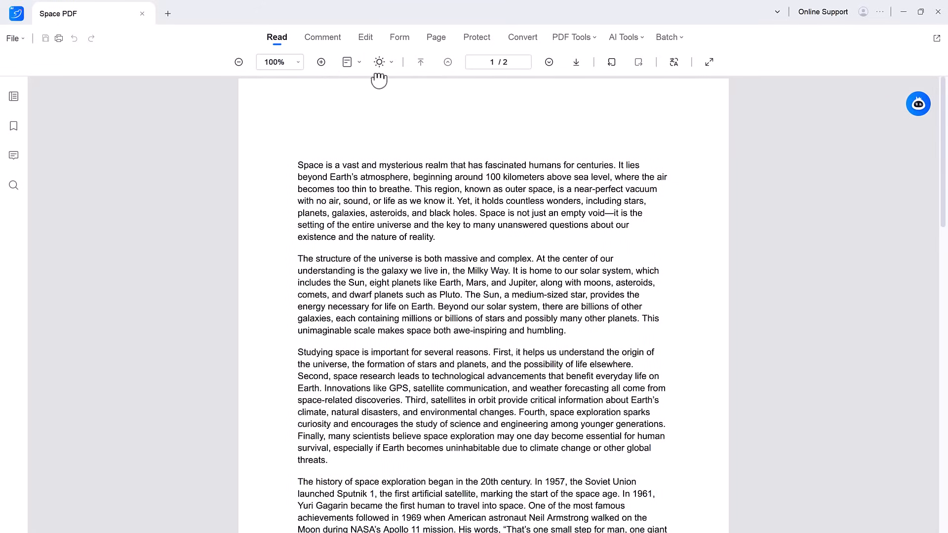
Step: Preview the Paper, Dark and Default background themes, and set the reading background to Soft
left_click(383, 68)
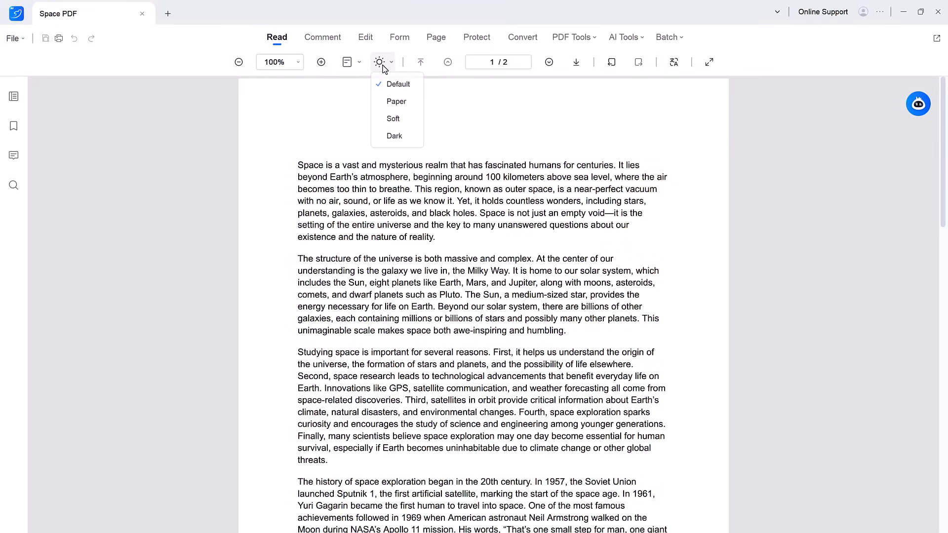
left_click(389, 103)
left_click(380, 63)
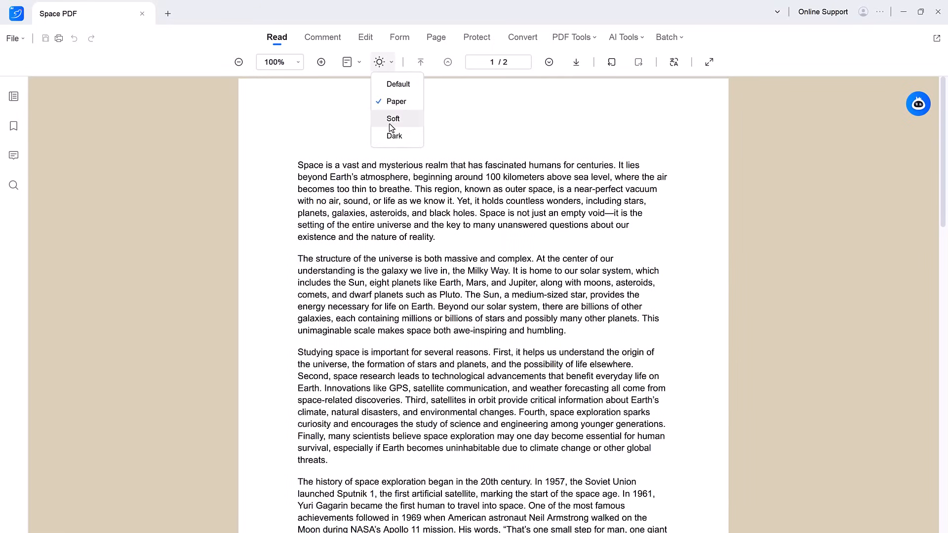
left_click(389, 122)
left_click(380, 61)
left_click(390, 132)
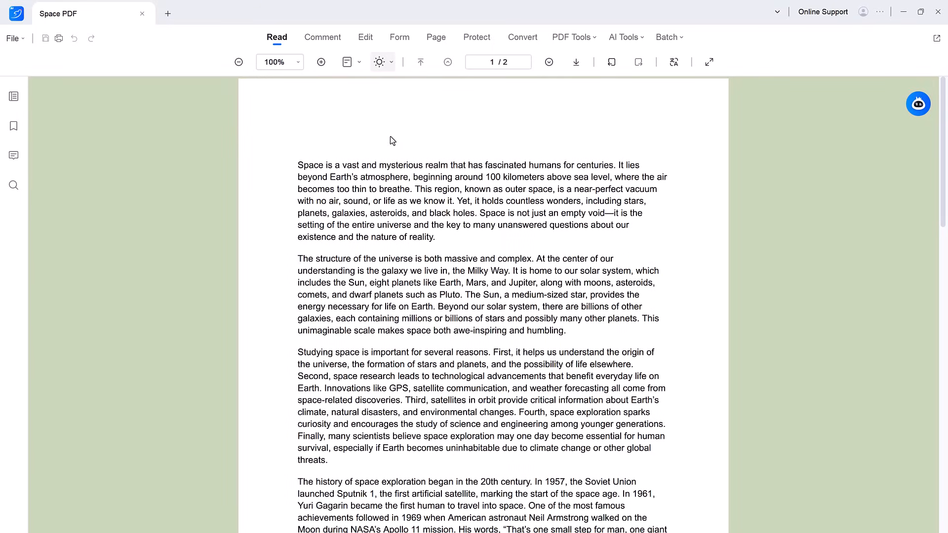
left_click(379, 62)
left_click(385, 84)
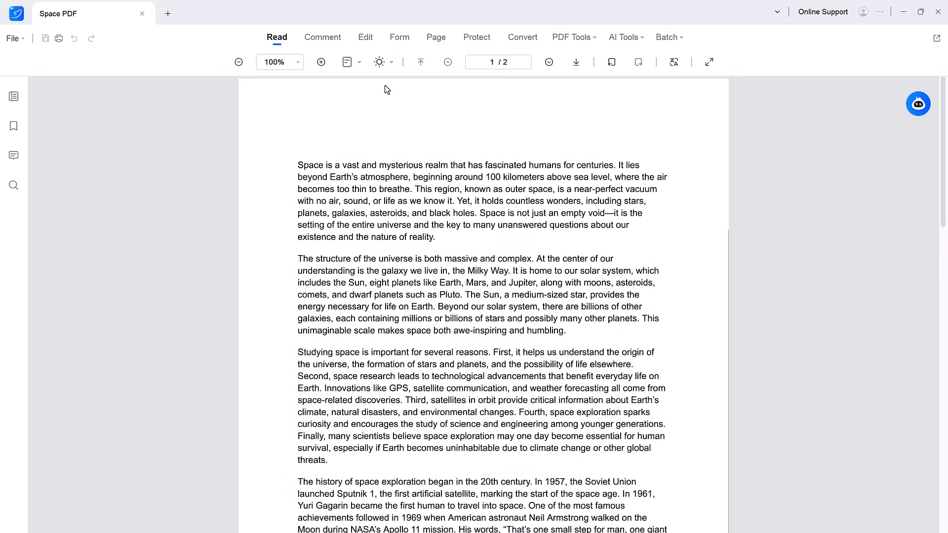
left_click(380, 62)
left_click(388, 122)
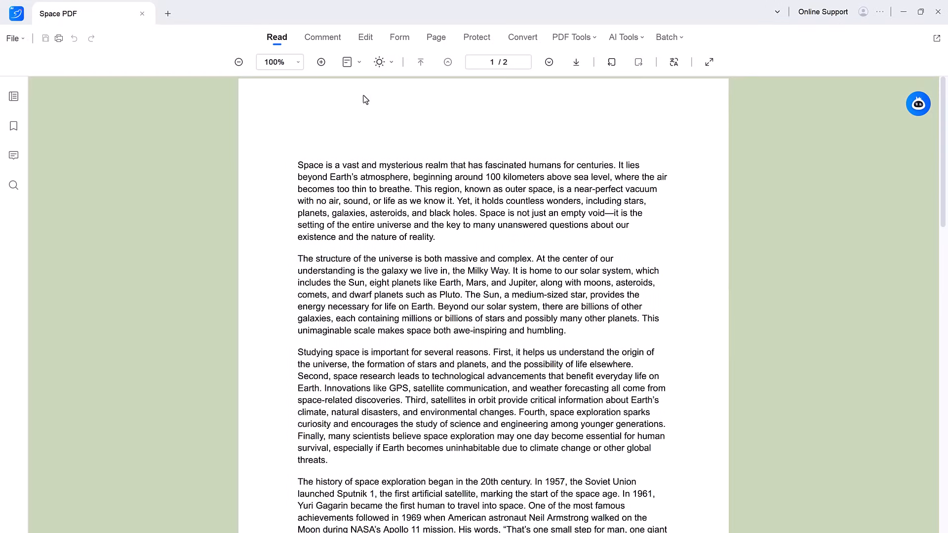
Step: Highlight the second paragraph in purple from "The structure of the universe" through "such as Pluto."
left_click(323, 40)
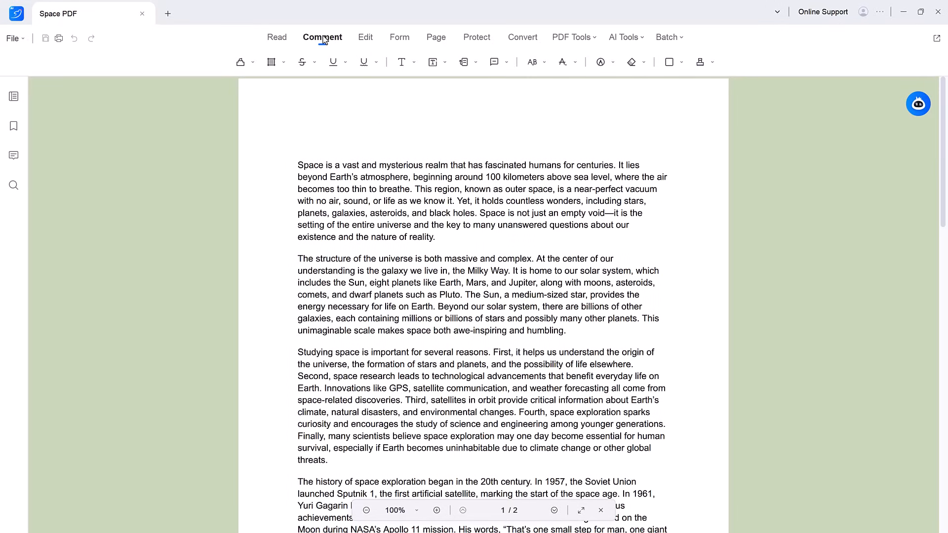
left_click(254, 63)
left_click(259, 87)
left_click_drag(298, 257, 461, 296)
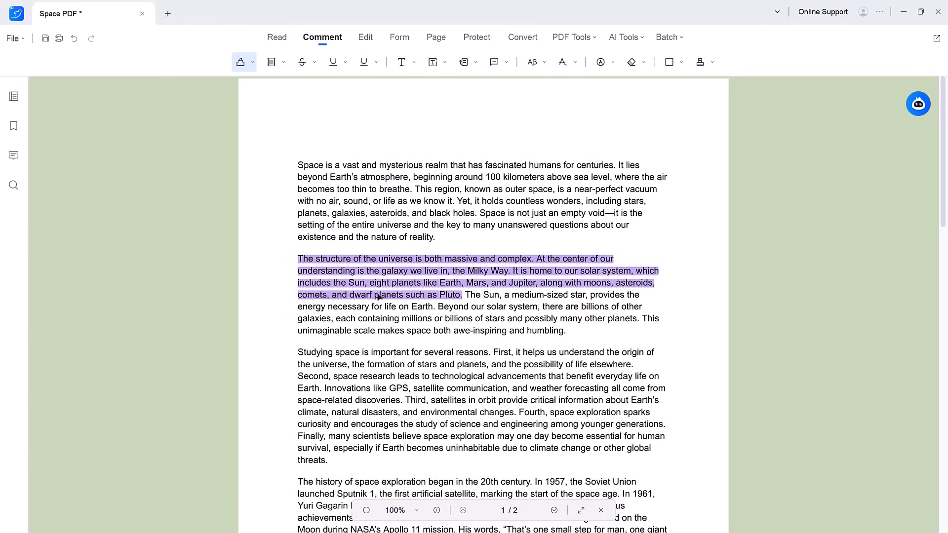
Step: Recolor the second paragraph's highlight green and highlight "Studying space is important for several reasons." in the same color
left_click(252, 62)
left_click(277, 87)
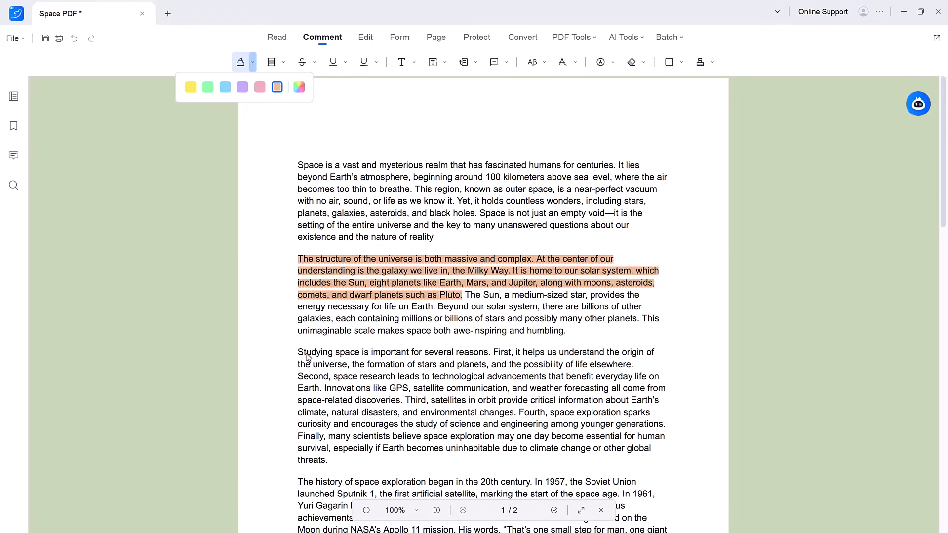
left_click(207, 87)
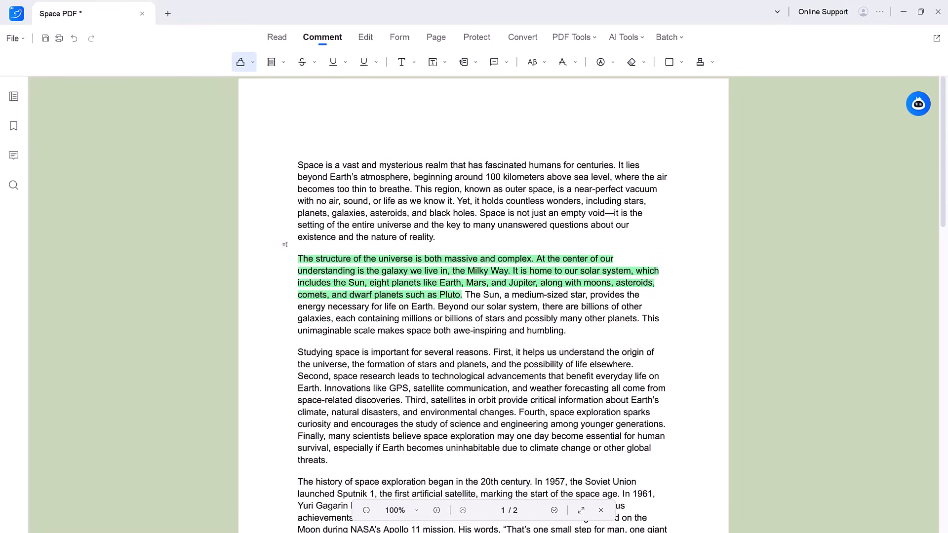
Step: Strike through the first sentence, "Space is a vast and mysterious realm that has fascinated humans for centuries," in teal
left_click(306, 63)
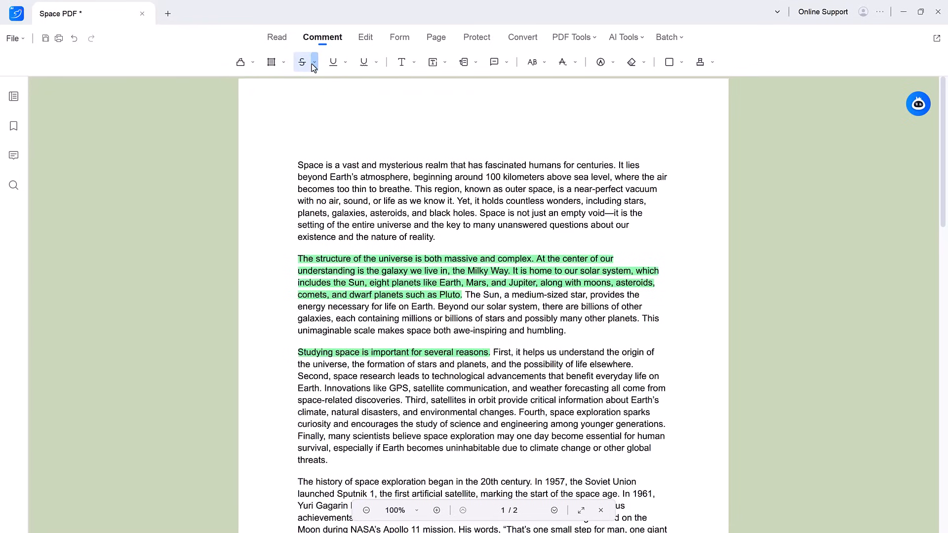
left_click(314, 66)
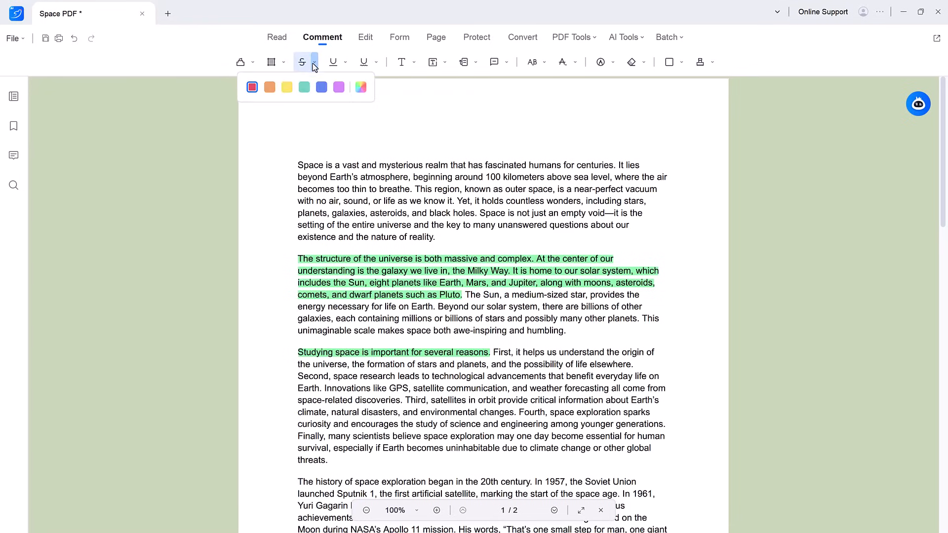
left_click(305, 87)
left_click_drag(298, 165, 614, 168)
Step: Underline the first paragraph from "with no air" through "nature of reality" in a custom orange color
left_click(337, 65)
left_click(345, 62)
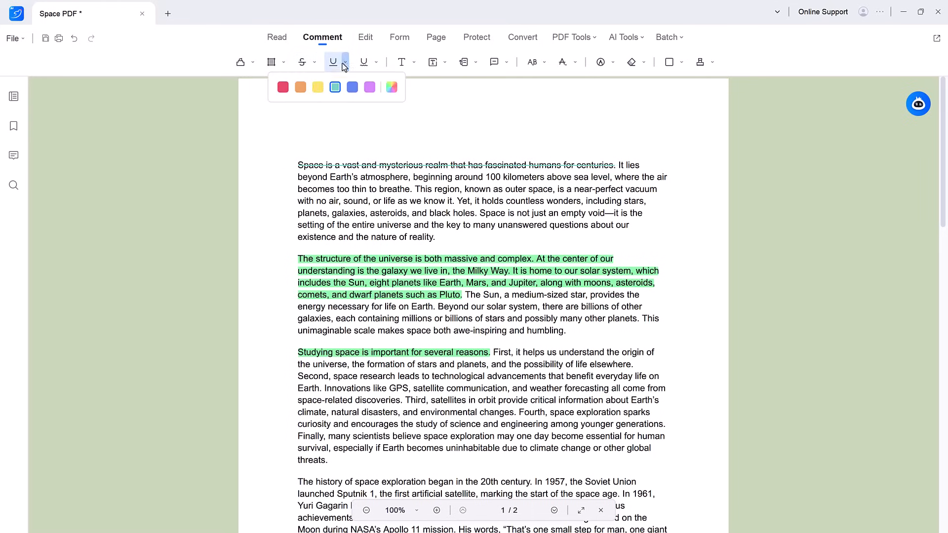
left_click(392, 87)
left_click(440, 174)
left_click_drag(299, 200, 664, 241)
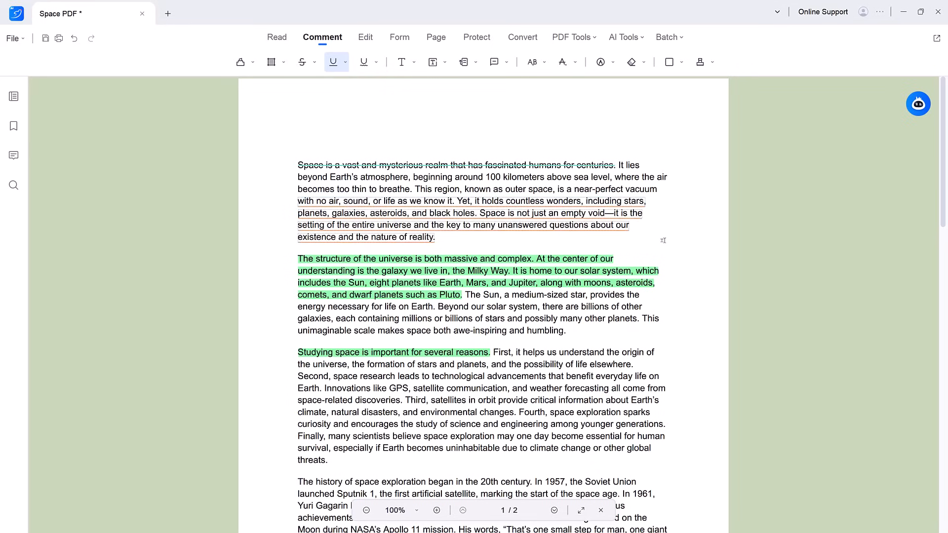
Step: Try adding a text comment in the blank area above the first paragraph
left_click(412, 66)
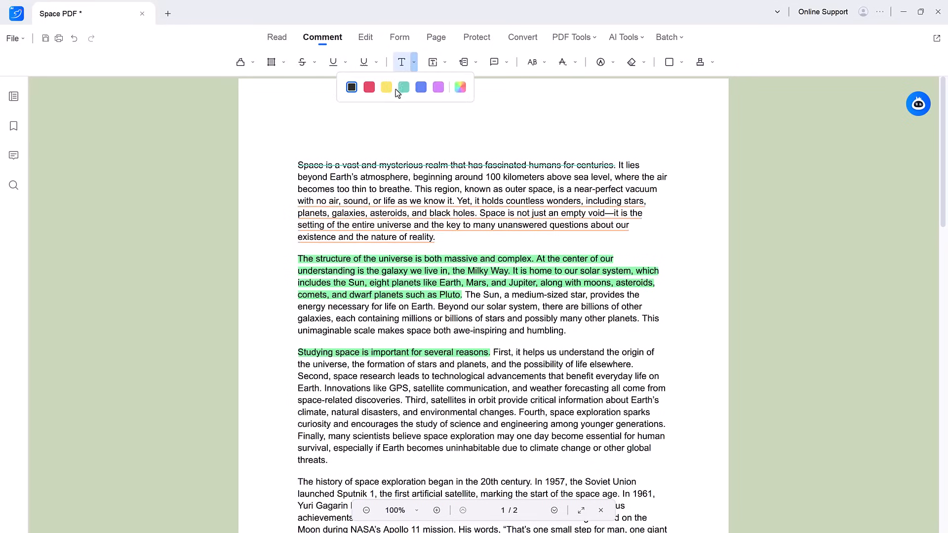
left_click(417, 114)
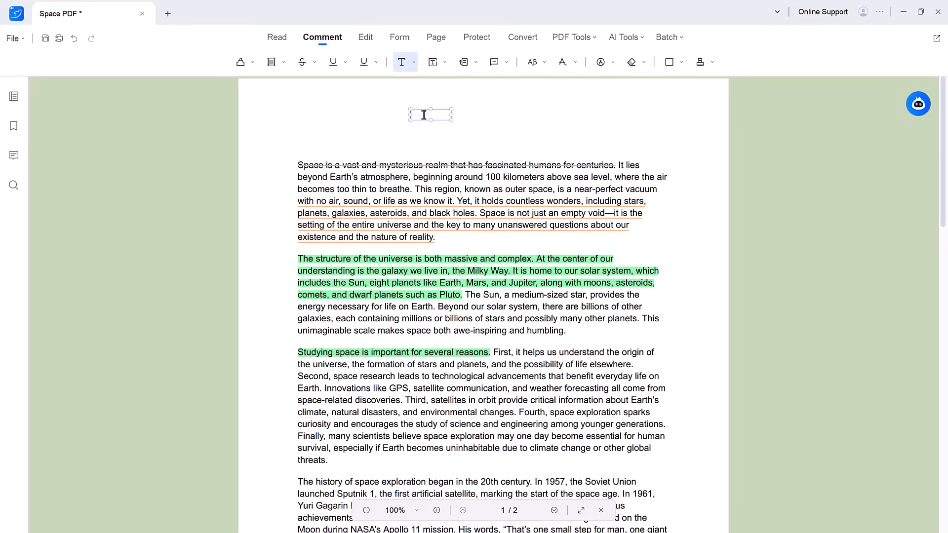
left_click(458, 146)
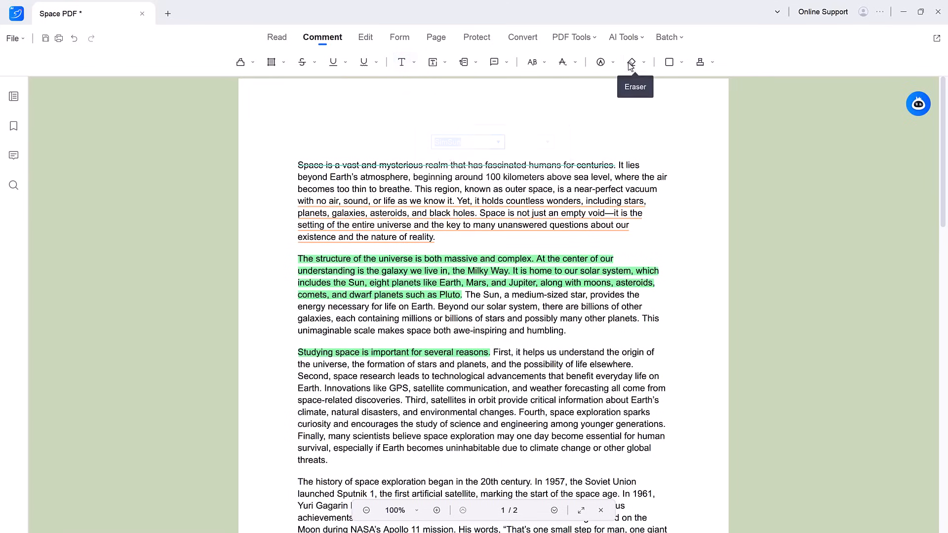
Step: Place a COMPLETED stamp below the concluding paragraph on page 2 and adjust its size and position
left_click(708, 64)
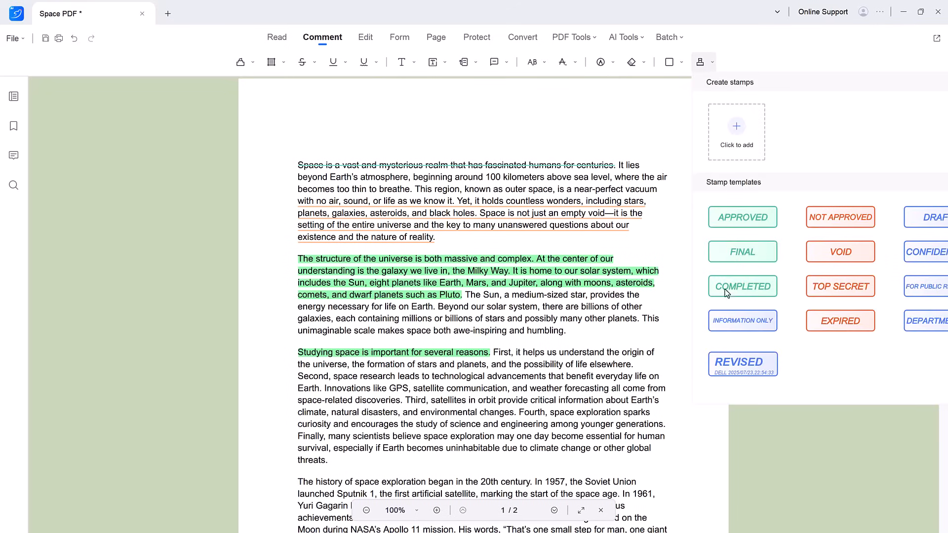
left_click(741, 279)
scroll(577, 306, "down", 15)
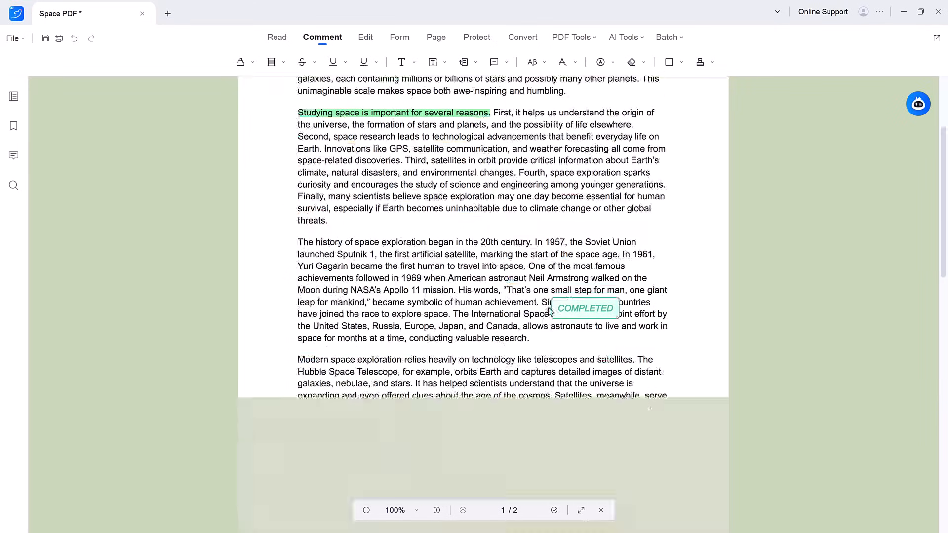
scroll(555, 244, "down", 2)
left_click(577, 330)
left_click_drag(565, 330, 578, 357)
Step: Edit the text in Paragraph Mode, replacing "NASA's Apollo 11 mission" with "Space Craft" in the history paragraph
scroll(580, 345, "up", 15)
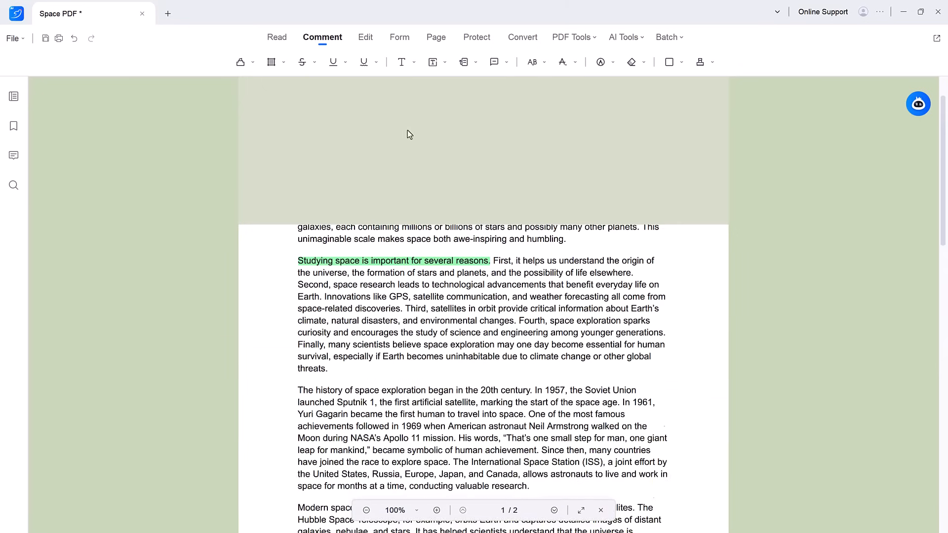
left_click(366, 37)
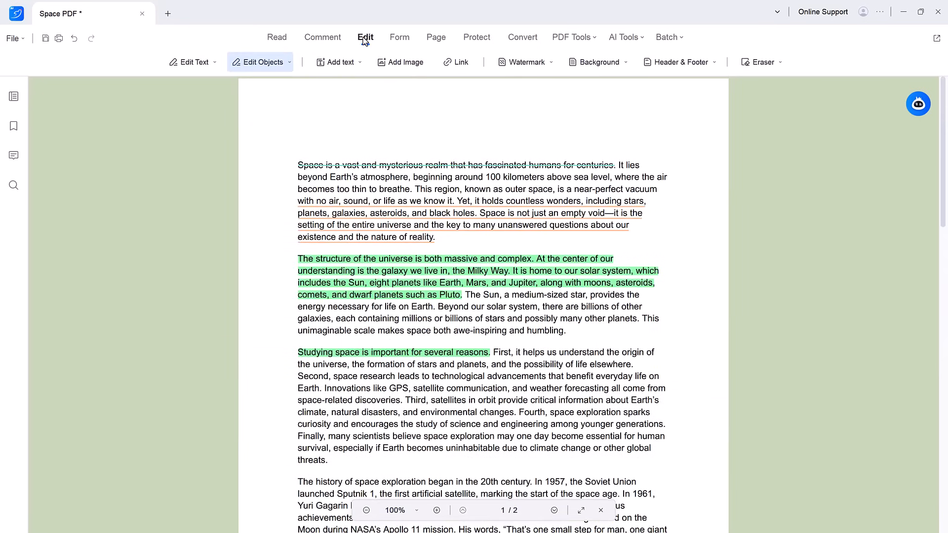
left_click(204, 67)
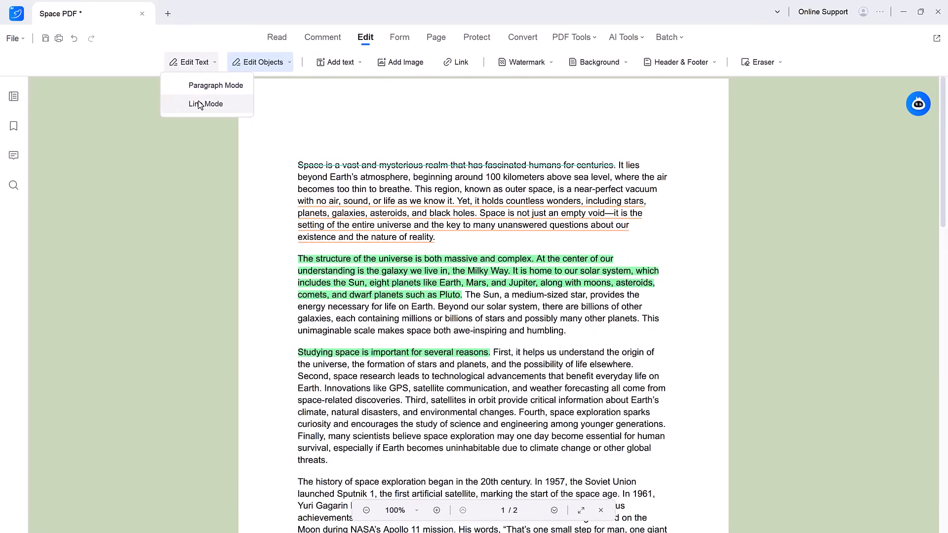
left_click(203, 85)
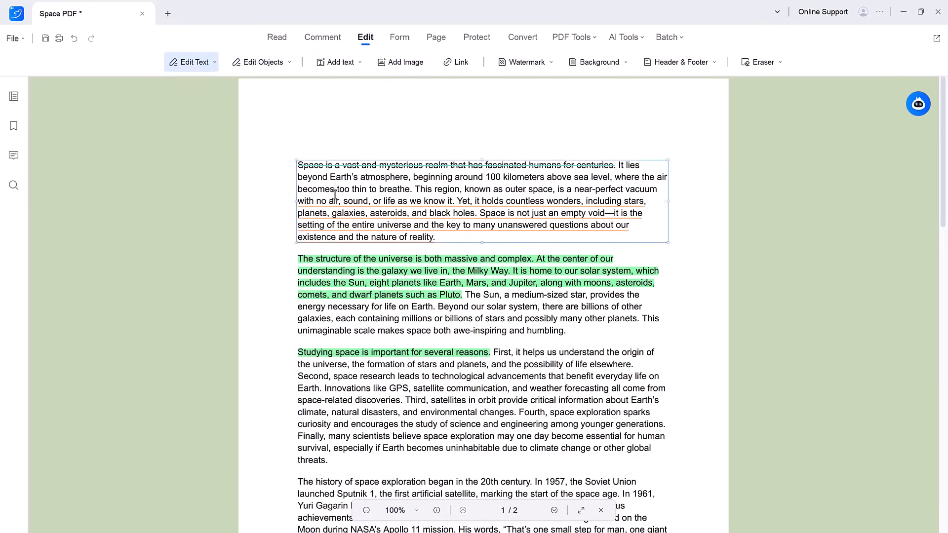
scroll(329, 334, "down", 5)
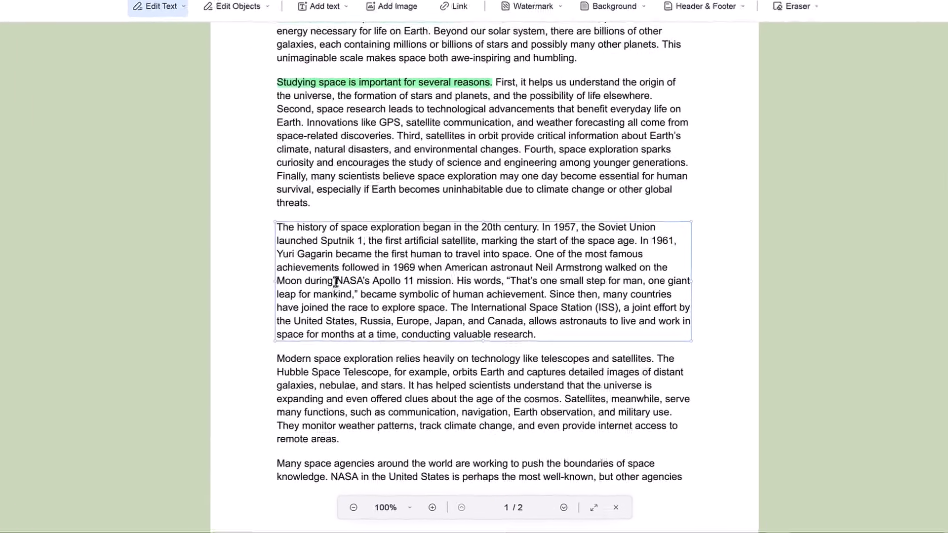
left_click_drag(350, 306, 454, 307)
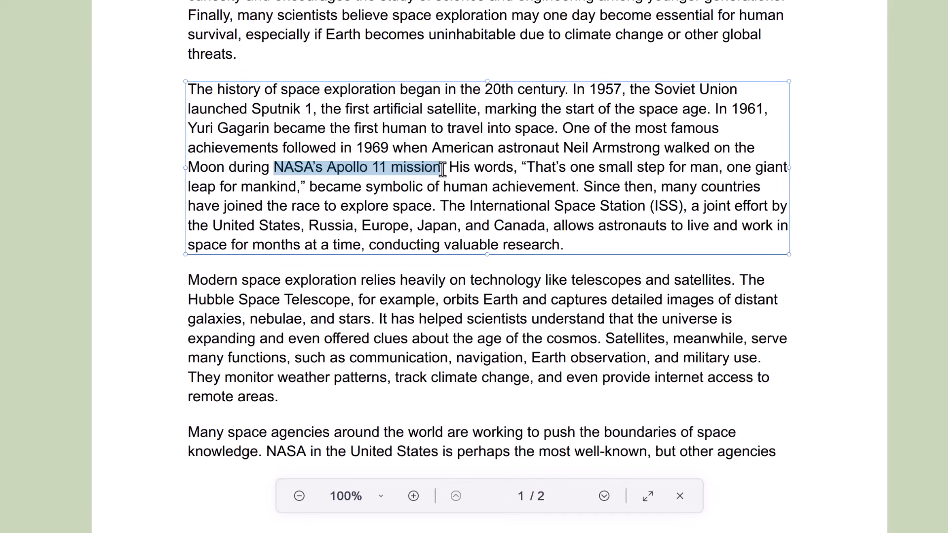
type("S")
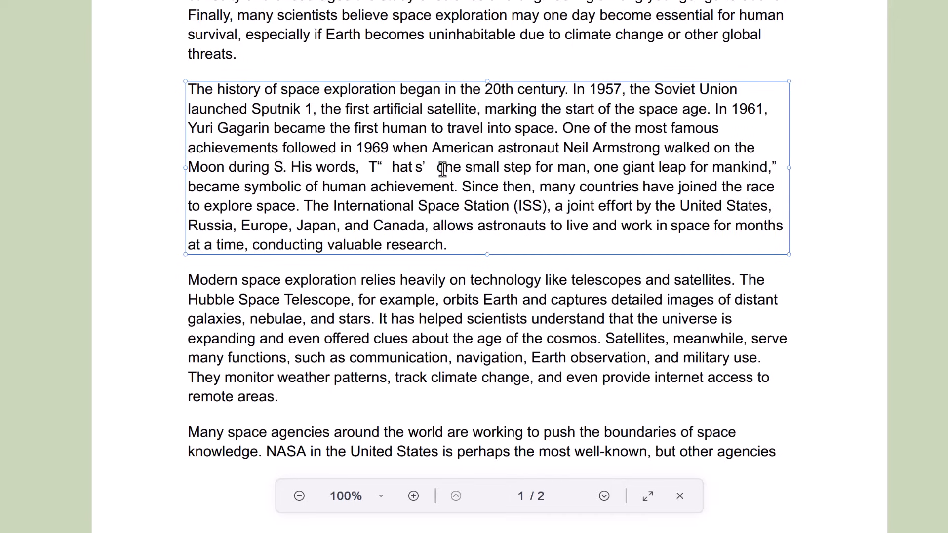
type("pace C")
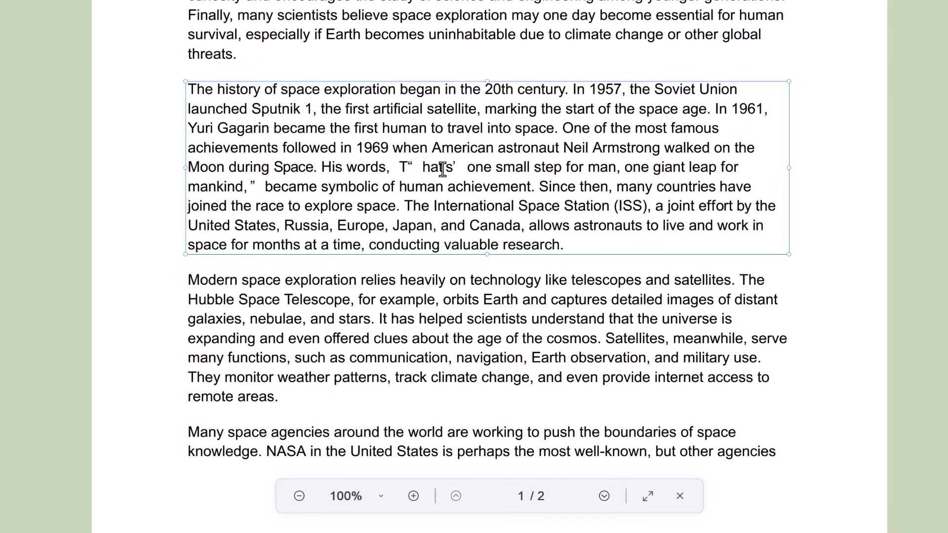
type("raft")
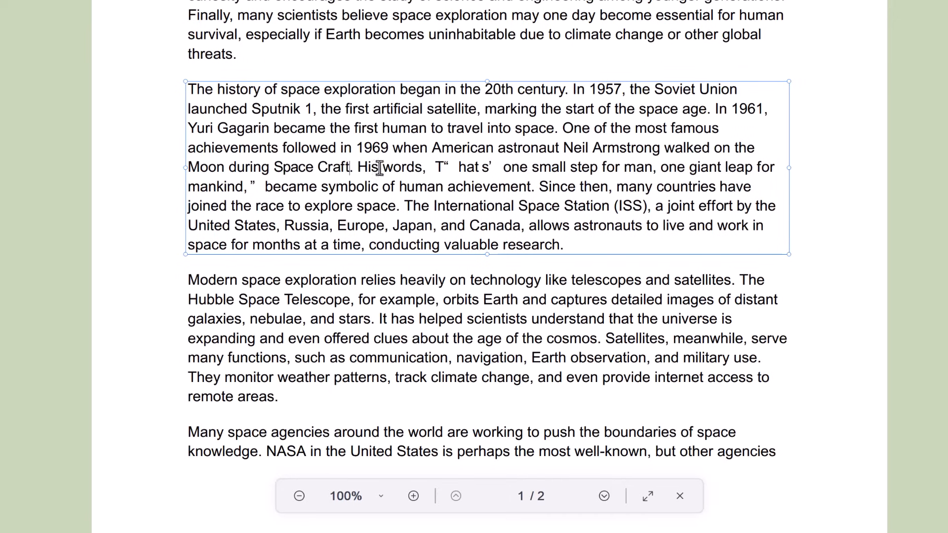
Step: Format "Space Craft" in the history paragraph as bold, italic and red
left_click_drag(278, 169, 352, 170)
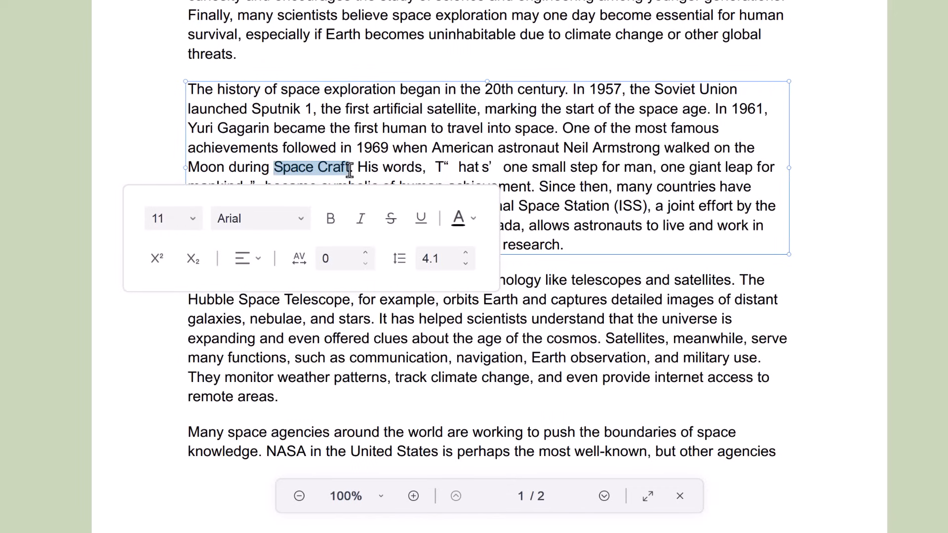
left_click(329, 218)
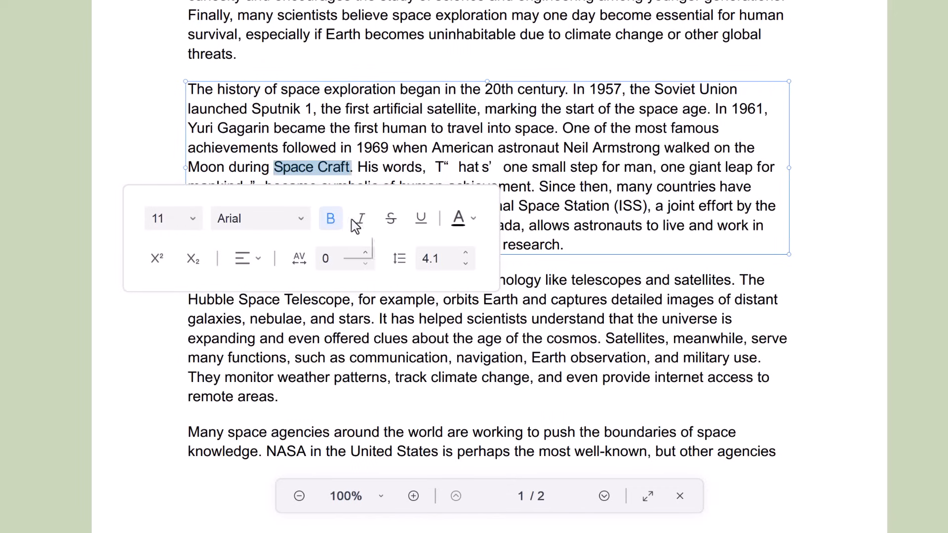
left_click(361, 223)
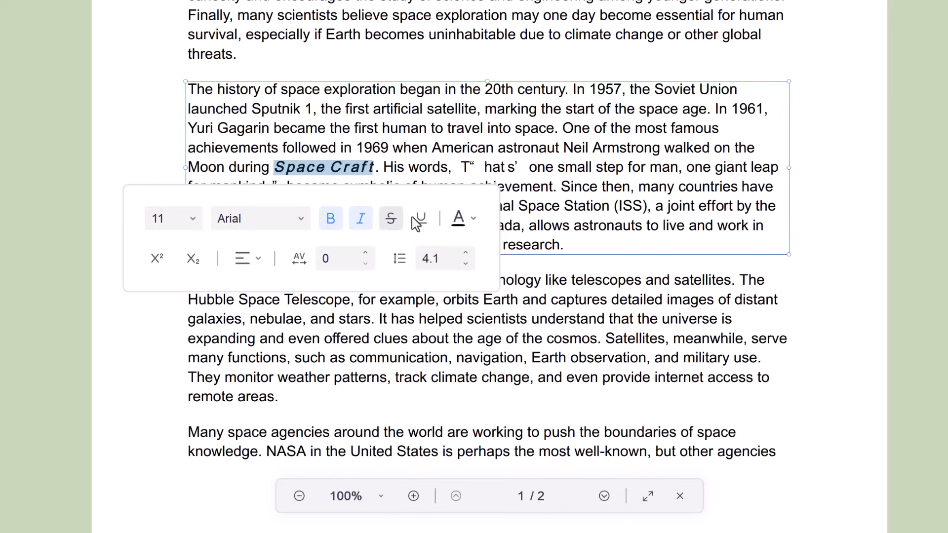
left_click(460, 223)
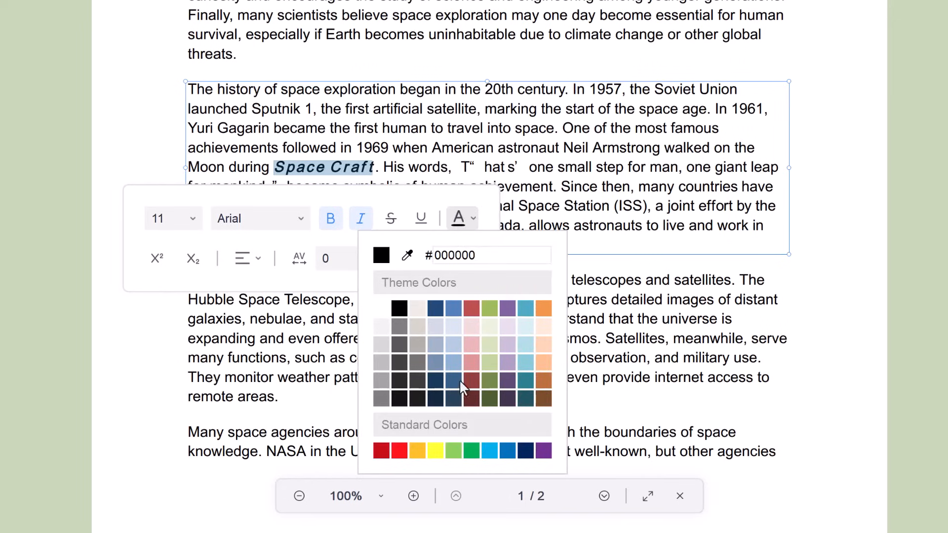
left_click(478, 309)
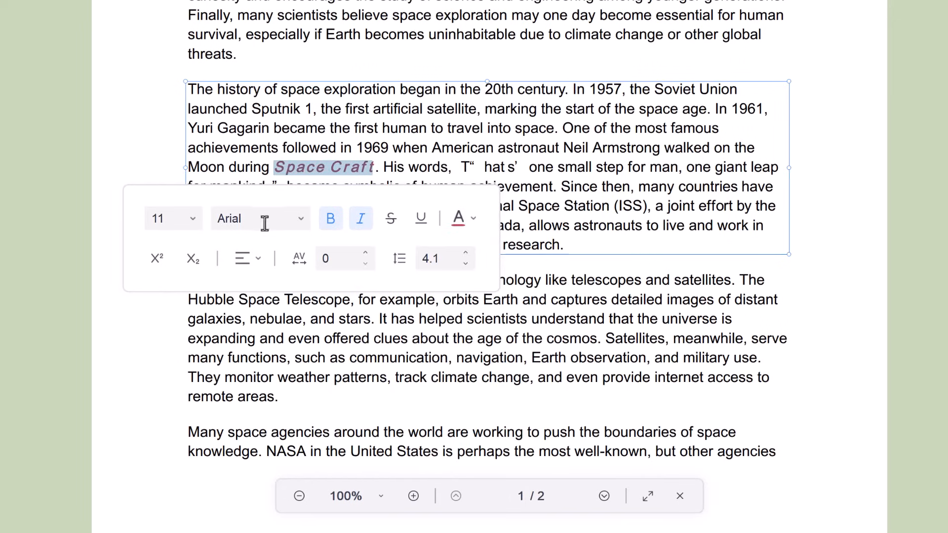
Step: Change the typeface of "Space Craft" from Arial to another font and leave the paragraph's text editing
left_click(311, 219)
scroll(277, 123, "down", 10)
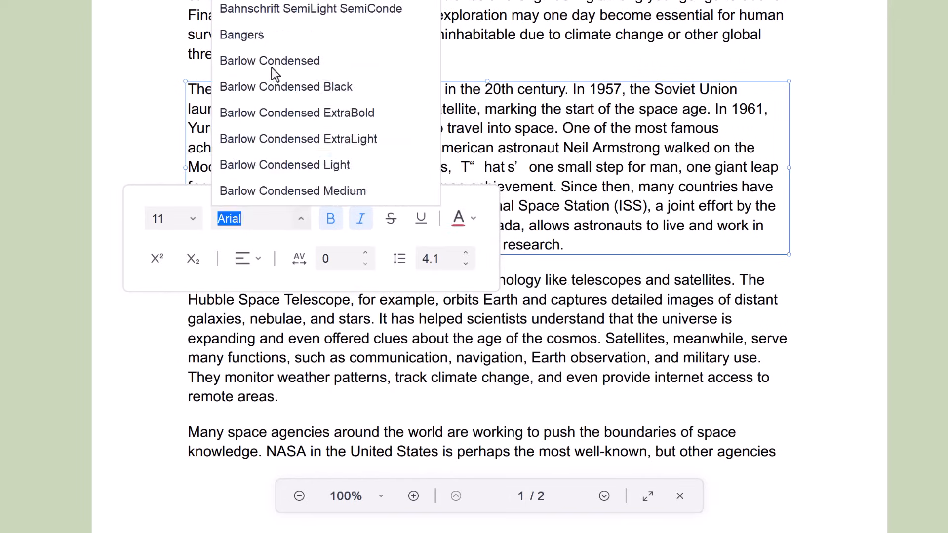
left_click(269, 156)
left_click(808, 188)
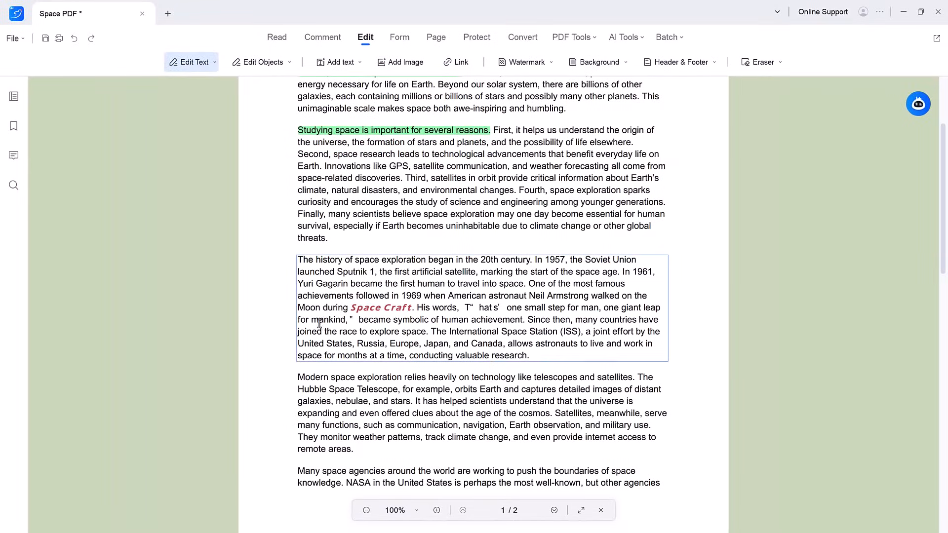
Step: Insert the portrait image of the blonde woman below page 2's concluding paragraph and shrink it to fit beside the stamp
left_click(269, 61)
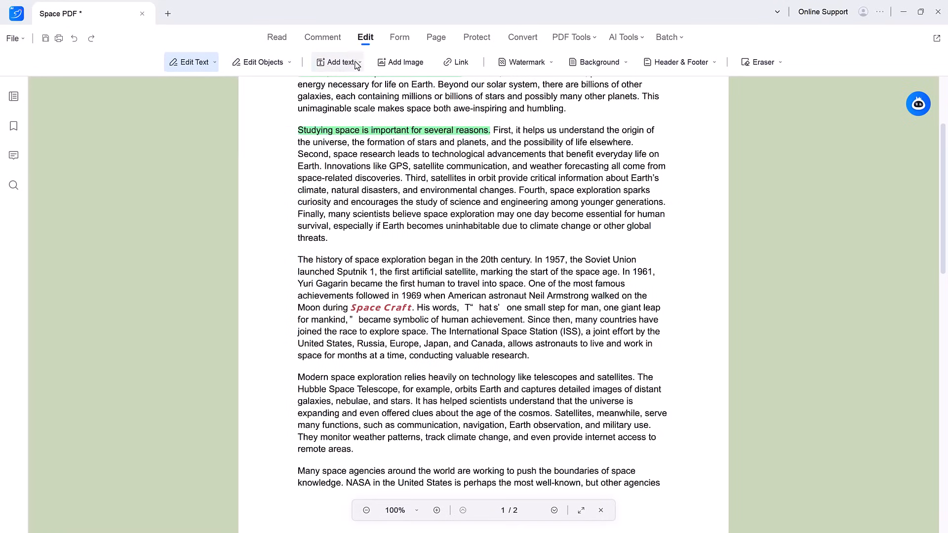
left_click(400, 62)
double_click(235, 192)
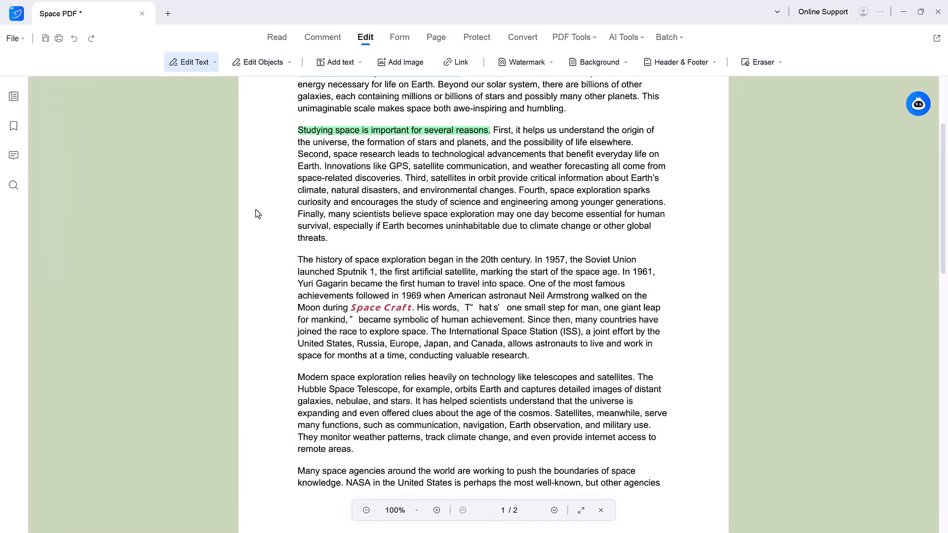
scroll(340, 289, "down", 10)
scroll(339, 296, "down", 5)
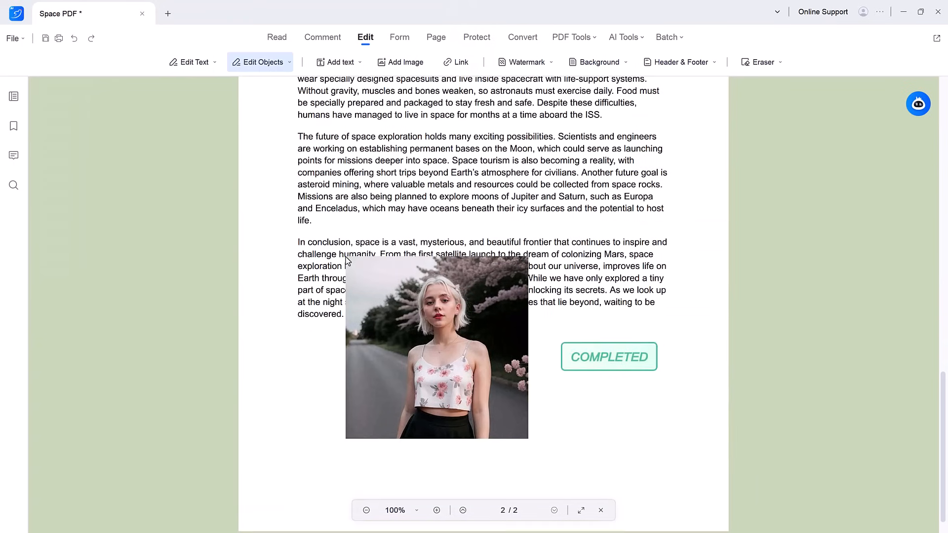
left_click(338, 344)
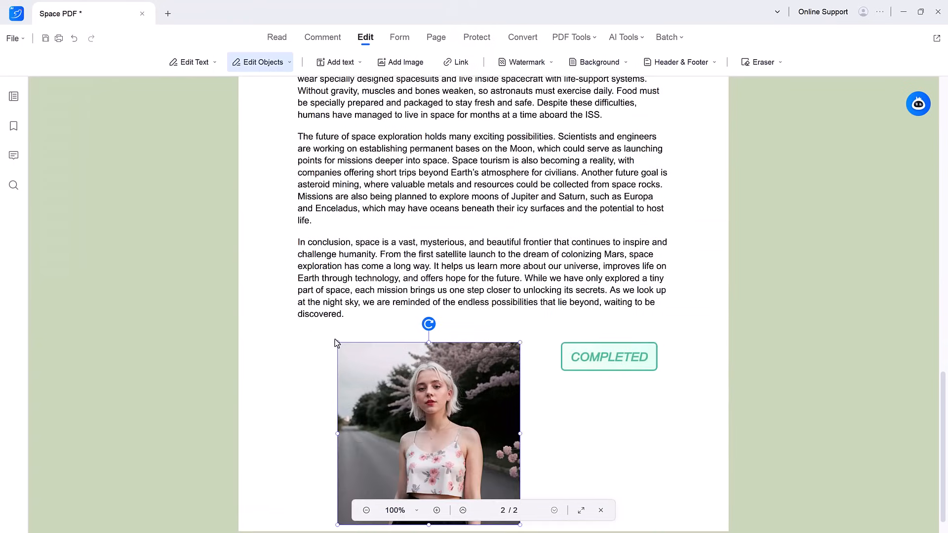
left_click_drag(341, 346, 415, 351)
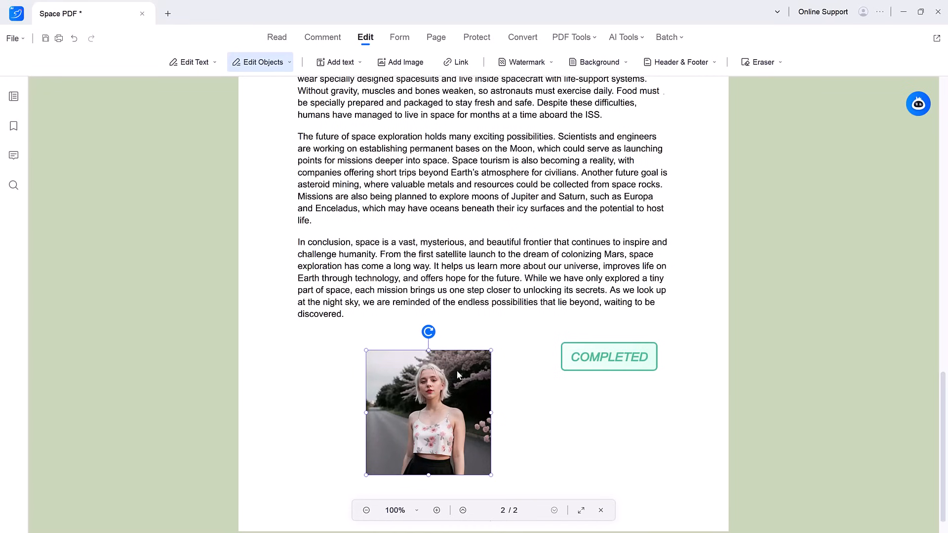
Step: Start adding a text watermark to the document with the text "WaterMark"
scroll(455, 372, "up", 15)
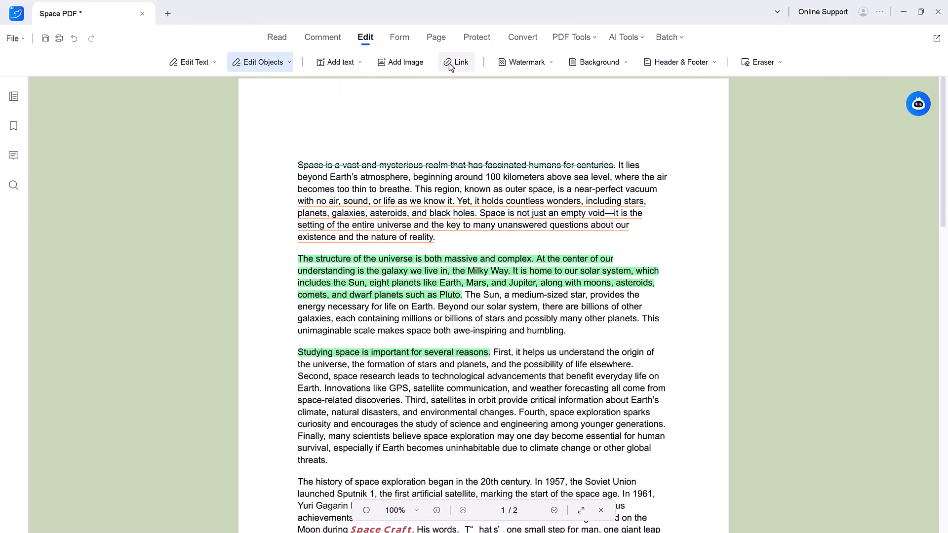
left_click(521, 68)
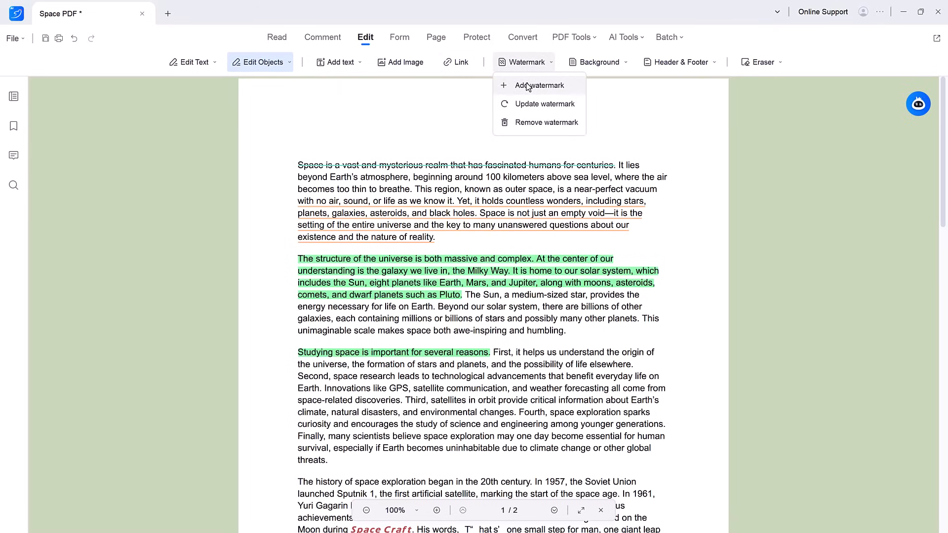
left_click(528, 86)
type("WaterMark")
Step: Set the watermark text's font to Barlow Condensed ExtraBold
left_click(555, 188)
scroll(497, 277, "down", 7)
left_click(497, 326)
left_click(518, 190)
scroll(512, 297, "up", 2)
left_click(513, 291)
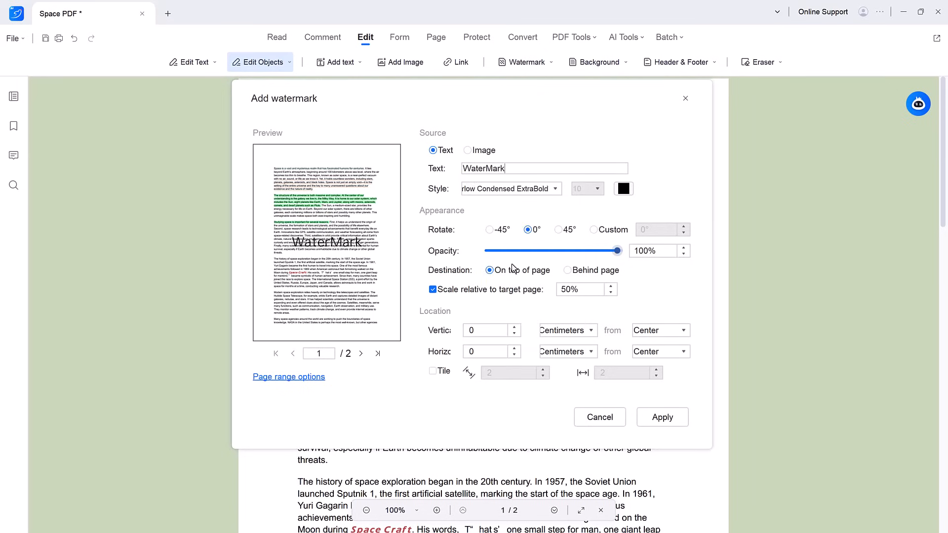
Step: Try several colours for the watermark text and return it to black
left_click(623, 189)
left_click(677, 238)
left_click(623, 189)
left_click(644, 237)
left_click(623, 189)
left_click(623, 238)
left_click(623, 189)
left_click(633, 237)
Step: Rotate the watermark 45°, reduce its opacity to less than half, and apply it to the document
left_click(558, 229)
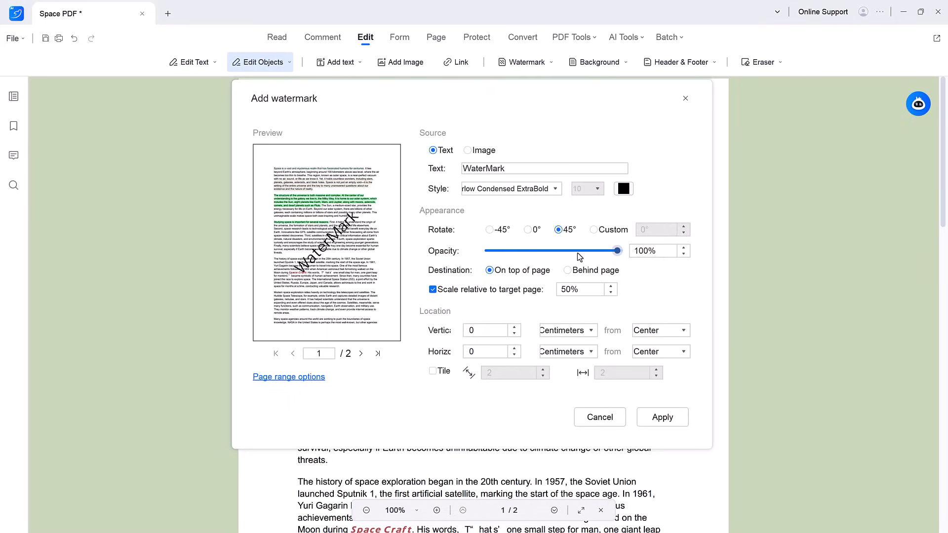
left_click_drag(618, 251, 536, 252)
left_click(662, 417)
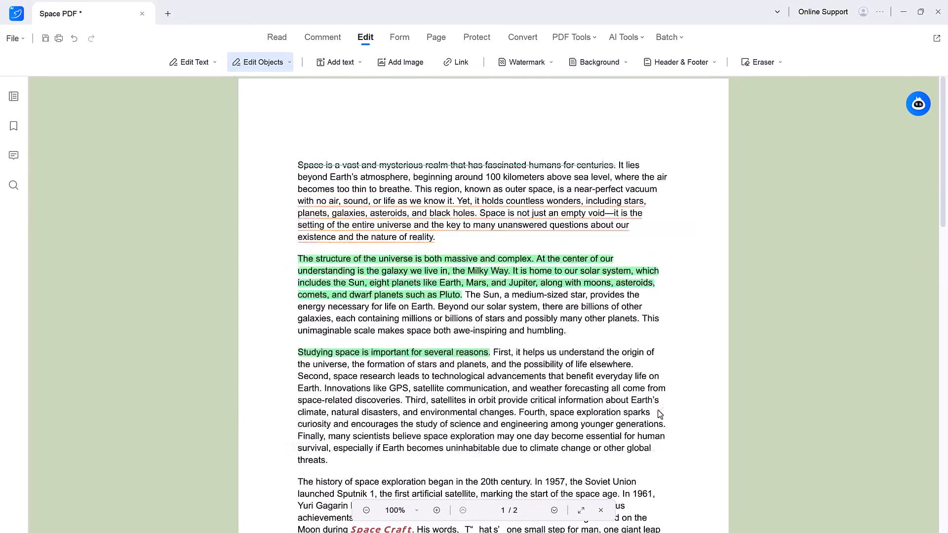
Step: Add a signature form field on page 2, below the COMPLETED stamp
left_click(397, 39)
scroll(256, 82, "up", 3)
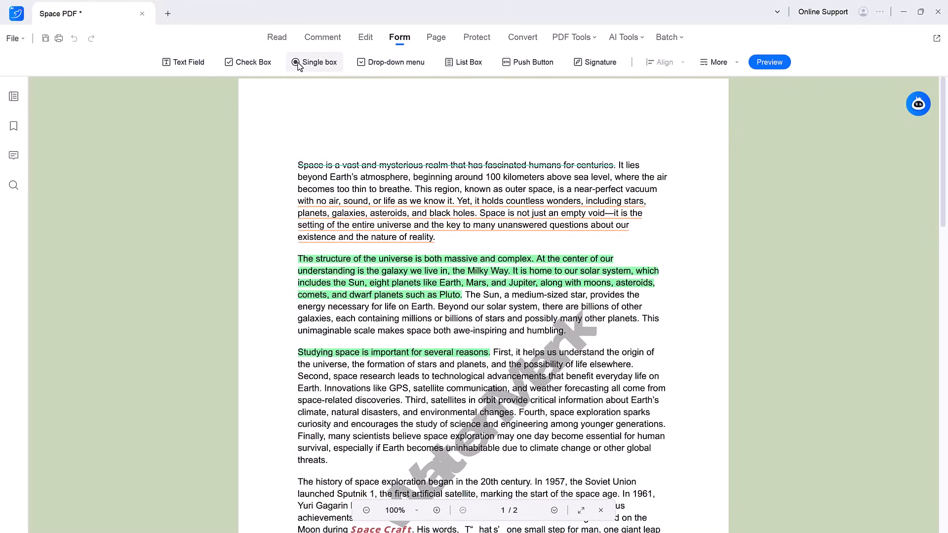
left_click(597, 62)
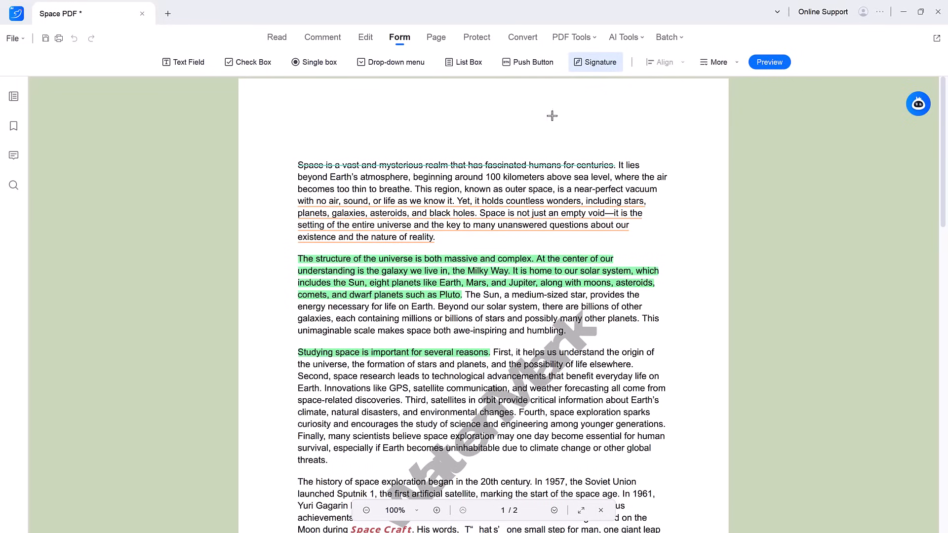
scroll(541, 144, "down", 15)
scroll(567, 334, "down", 4)
Step: Select all pages in page management and rotate them in quarter turns through a full turn
left_click(436, 40)
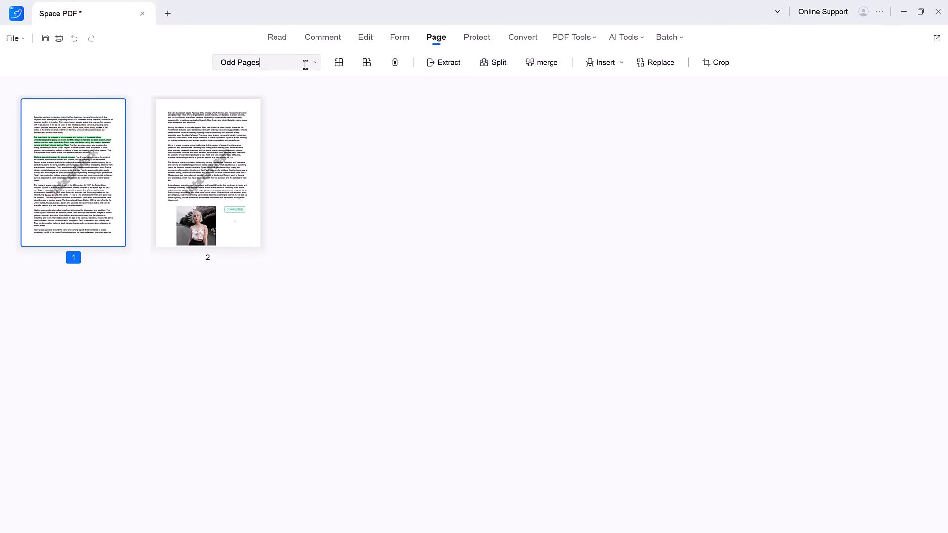
left_click(316, 64)
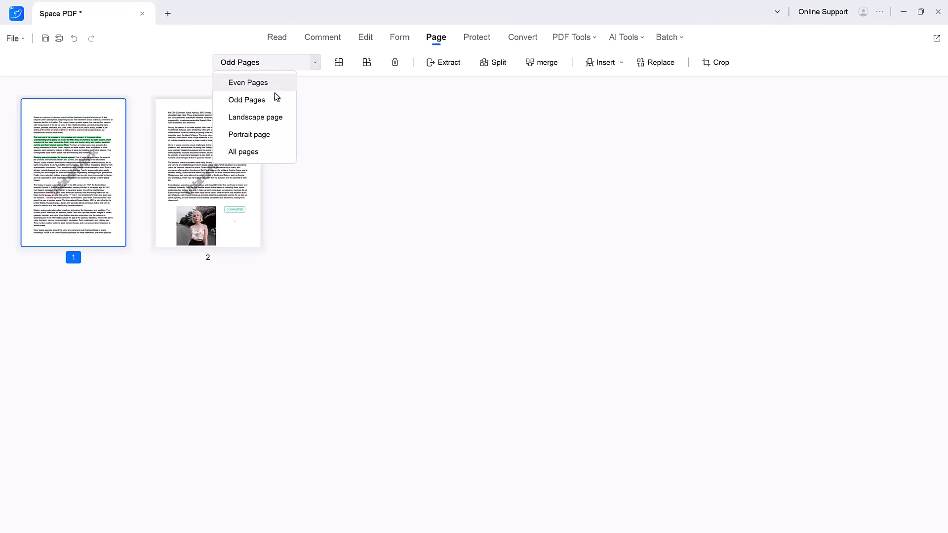
left_click(269, 154)
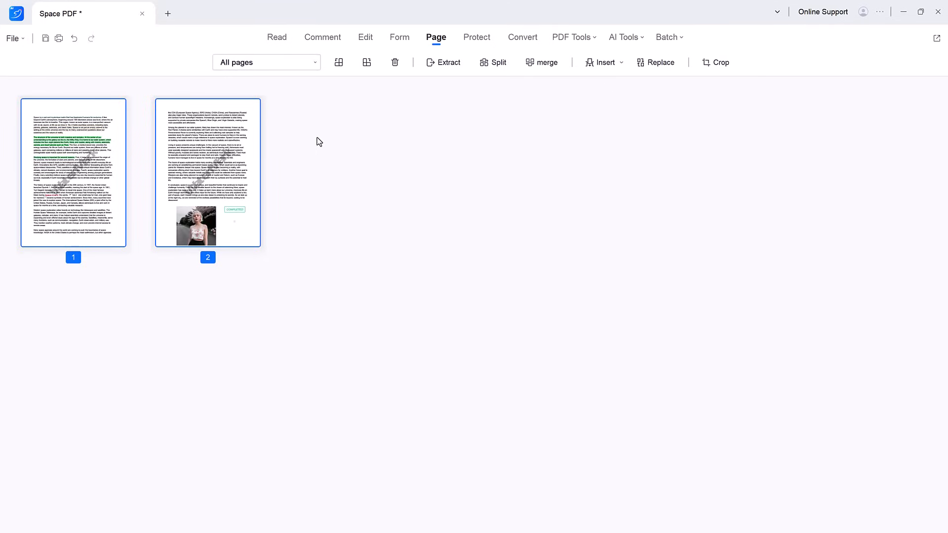
left_click(338, 64)
left_click(339, 64)
left_click(338, 64)
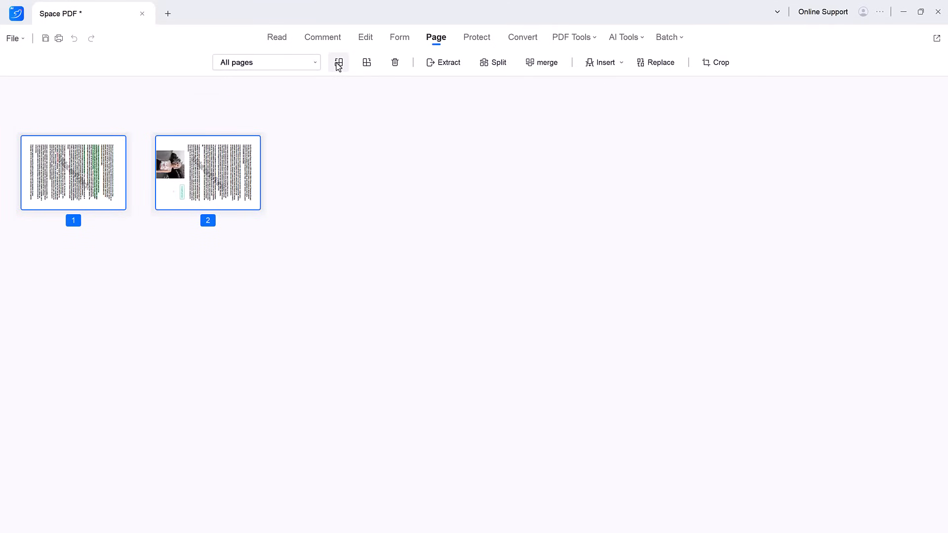
left_click(338, 65)
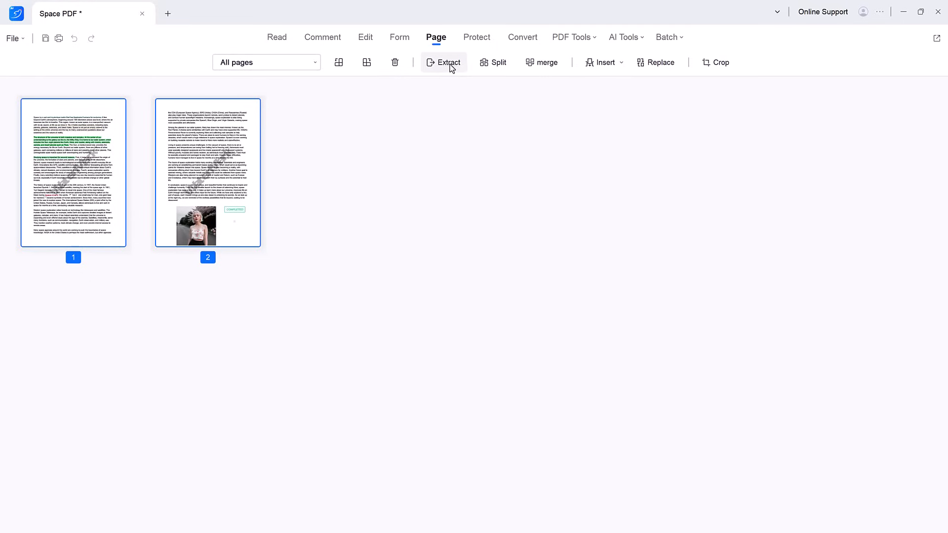
Step: Save the current file, merge Space PDF.pdf with dFans .pdf into one PDF, and close the batch window
left_click(552, 66)
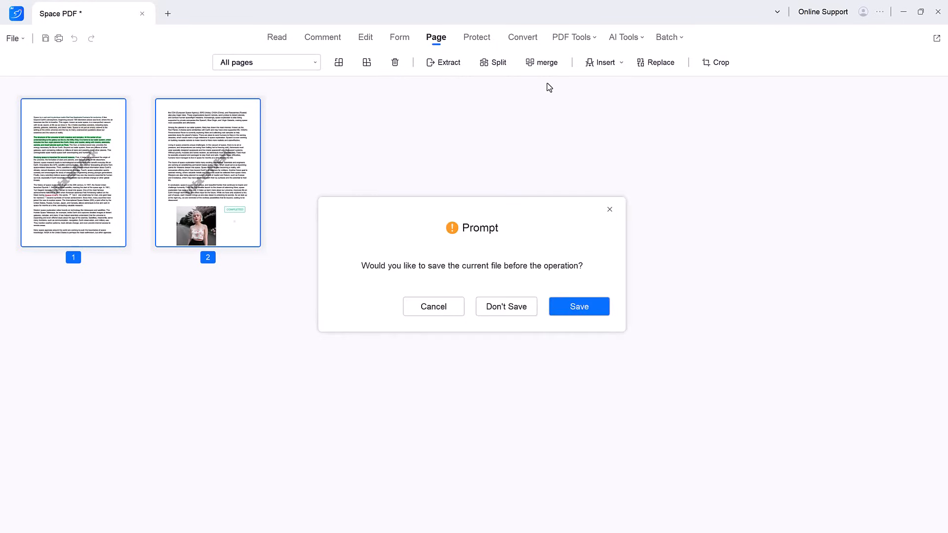
left_click(581, 307)
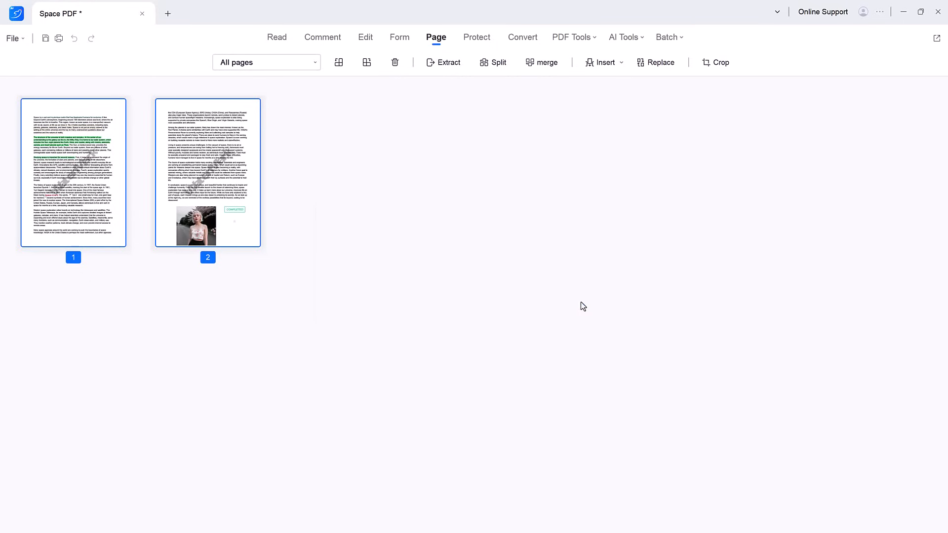
left_click(356, 371)
left_click(321, 163)
double_click(321, 163)
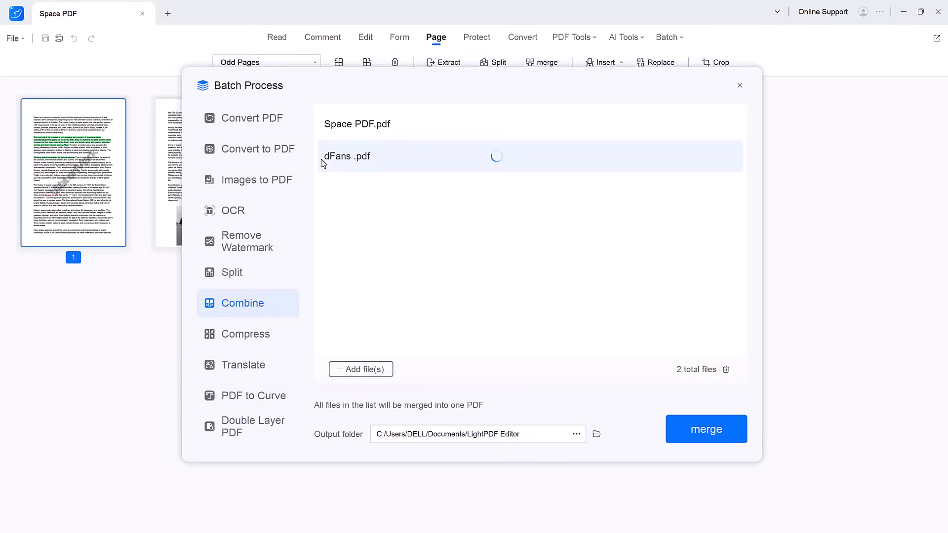
left_click(714, 431)
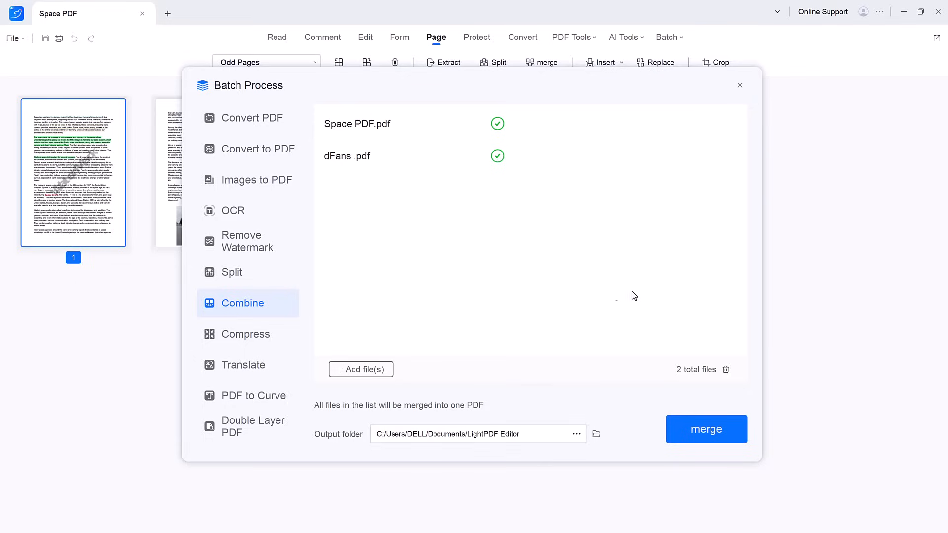
left_click(739, 86)
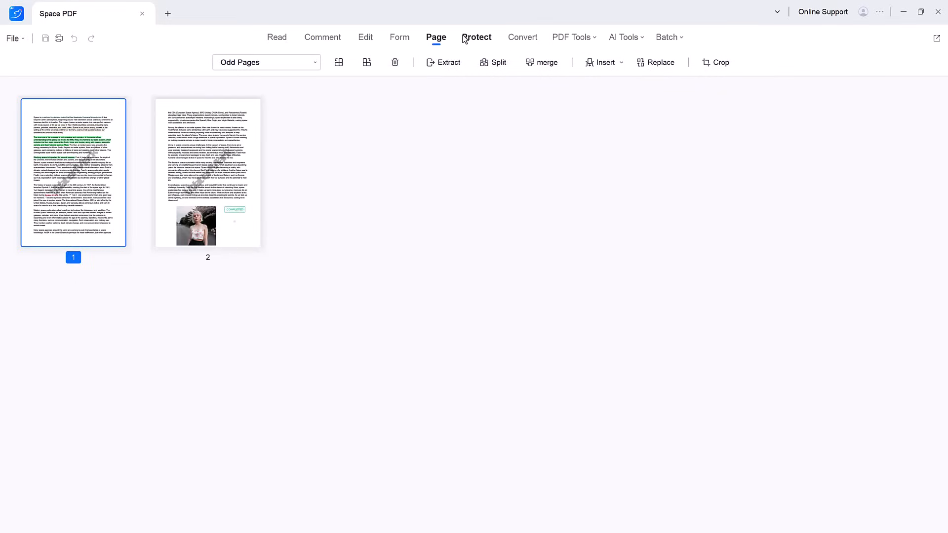
Step: Enable an open password for the document, then enter and confirm the password
left_click(465, 38)
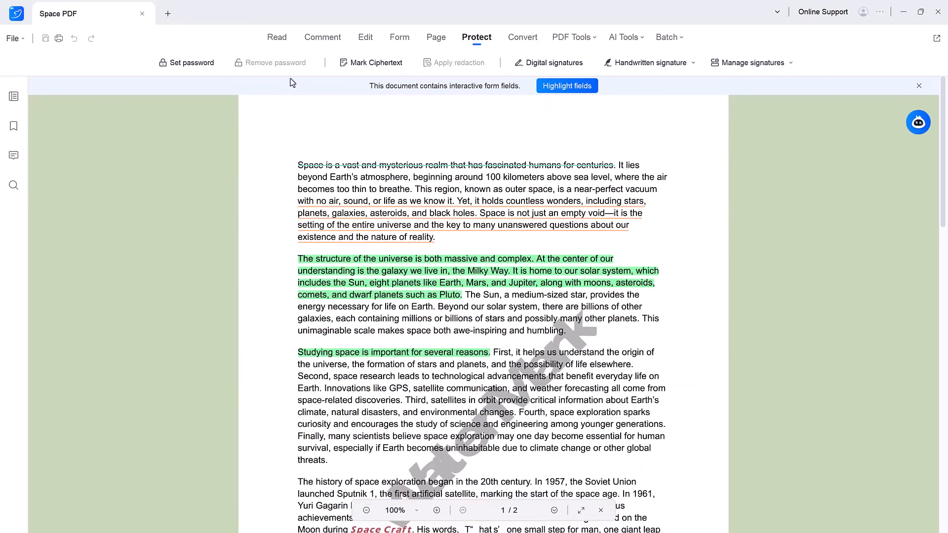
left_click(199, 64)
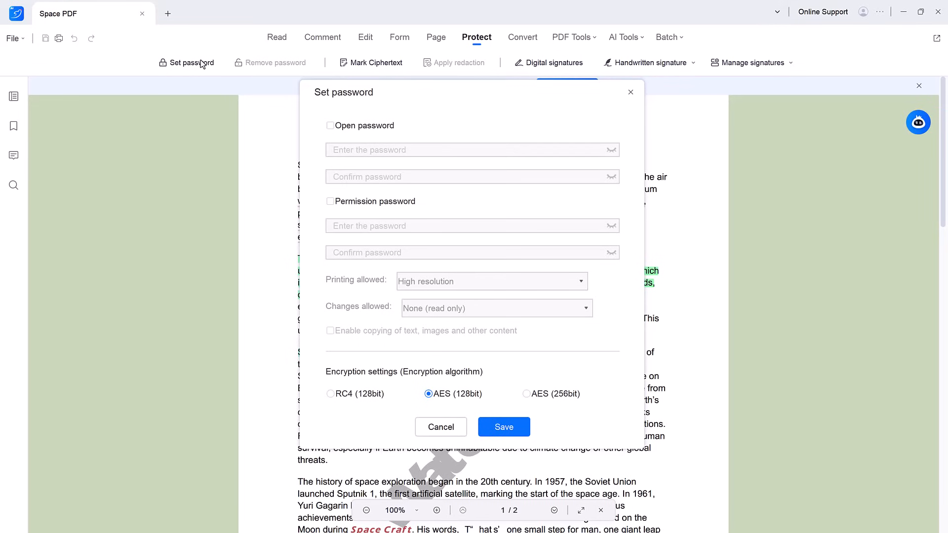
left_click(330, 125)
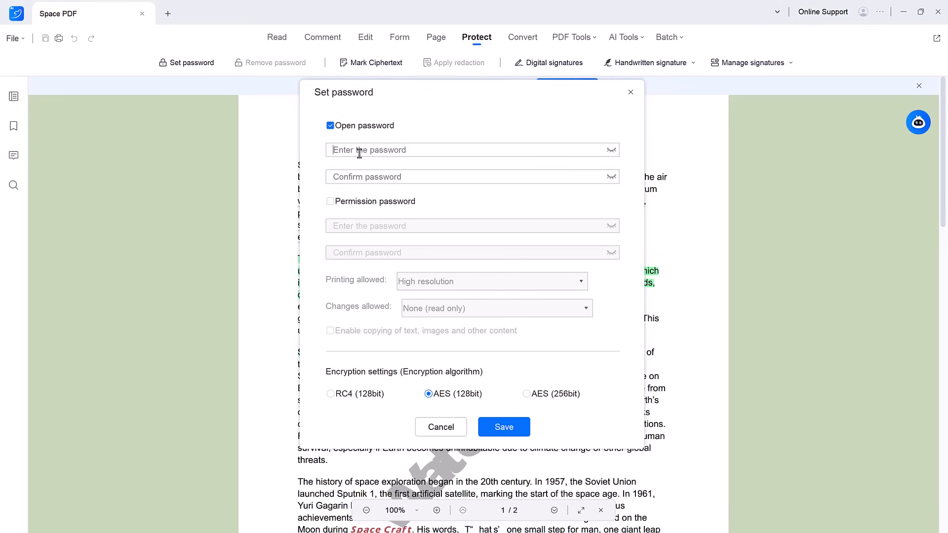
left_click(359, 153)
type("••")
left_click(354, 181)
type("•")
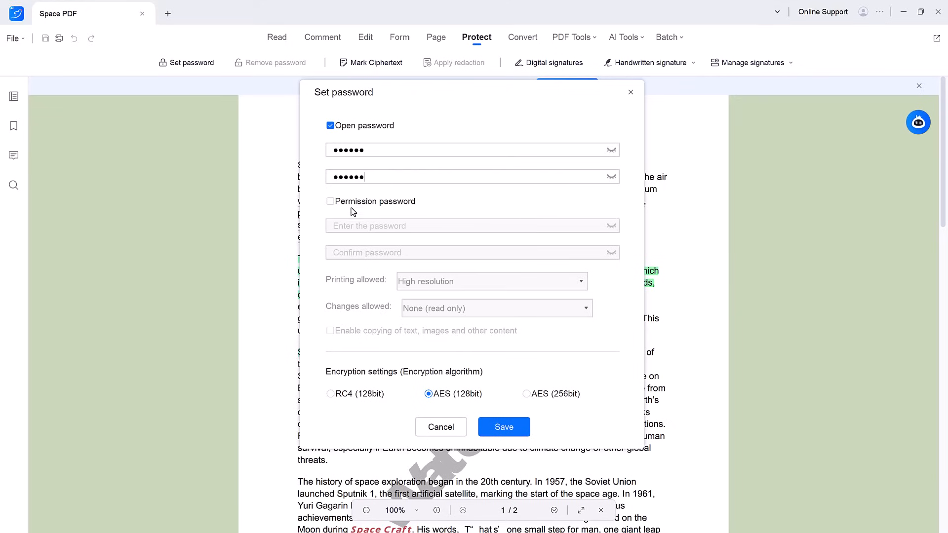
Step: Enable a permission password, enter and confirm it, try to save both passwords, and cancel the password setup
left_click(341, 203)
type("•")
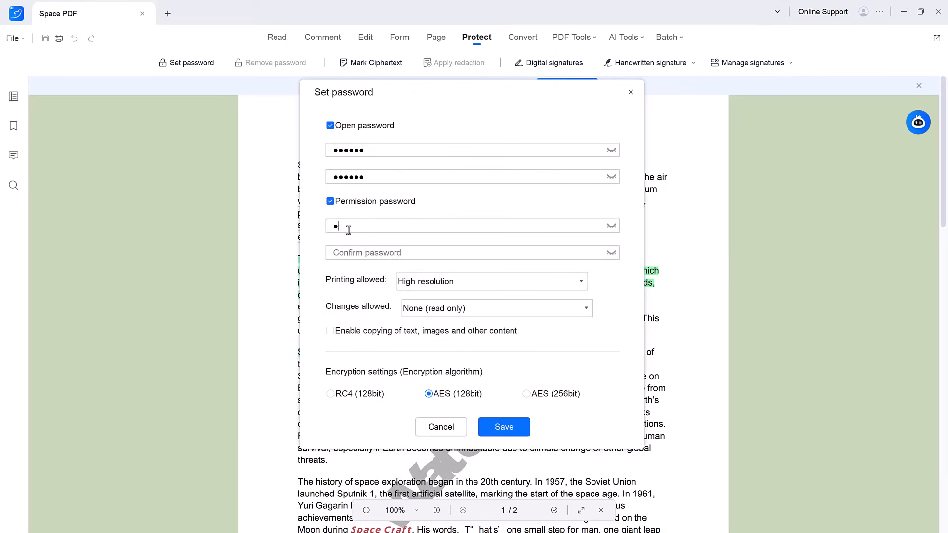
type("•••••")
left_click(357, 252)
type("••••••")
left_click(508, 432)
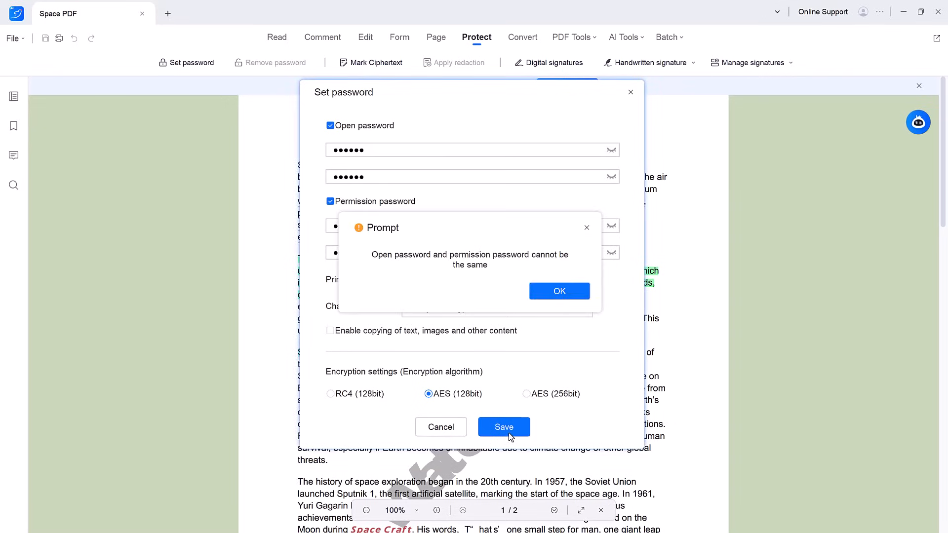
left_click(565, 295)
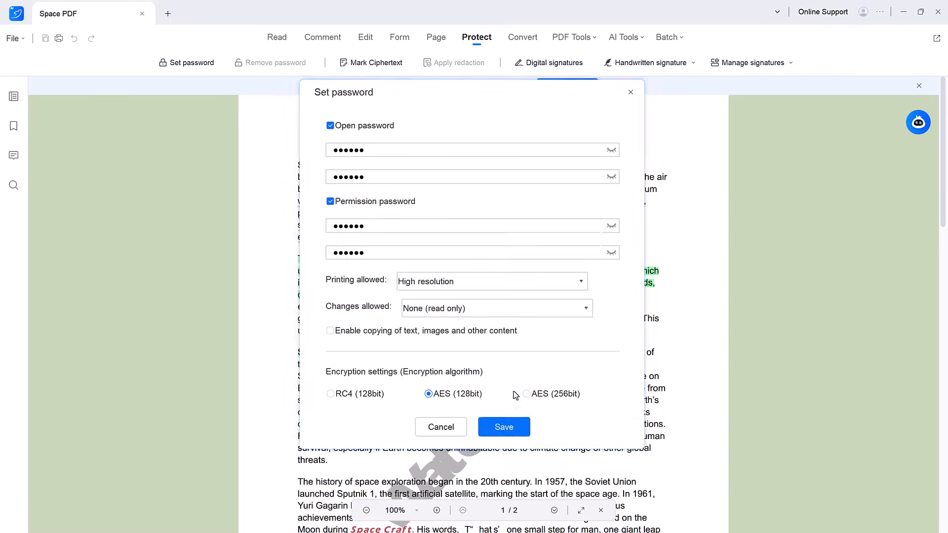
left_click(457, 428)
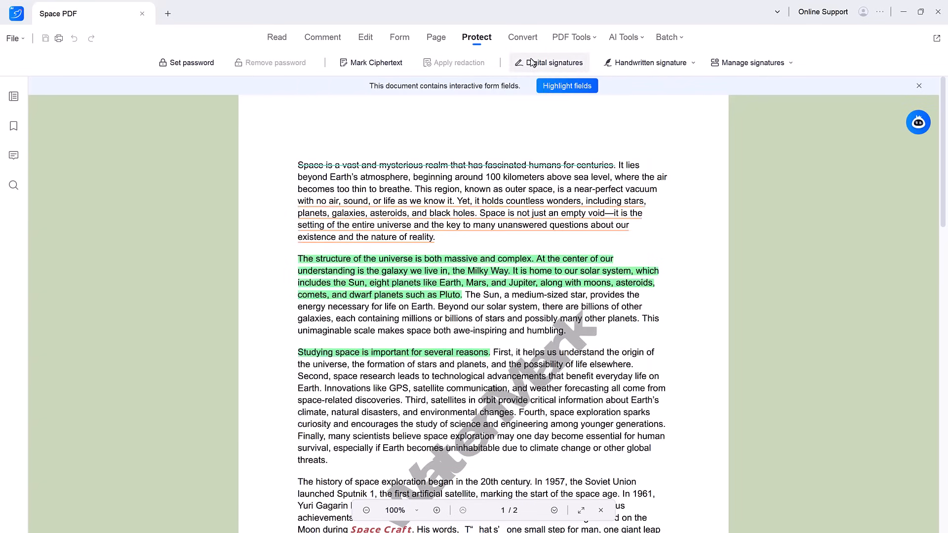
Step: Create a digital signature by drawing it freehand and save it
left_click(611, 64)
left_click(647, 115)
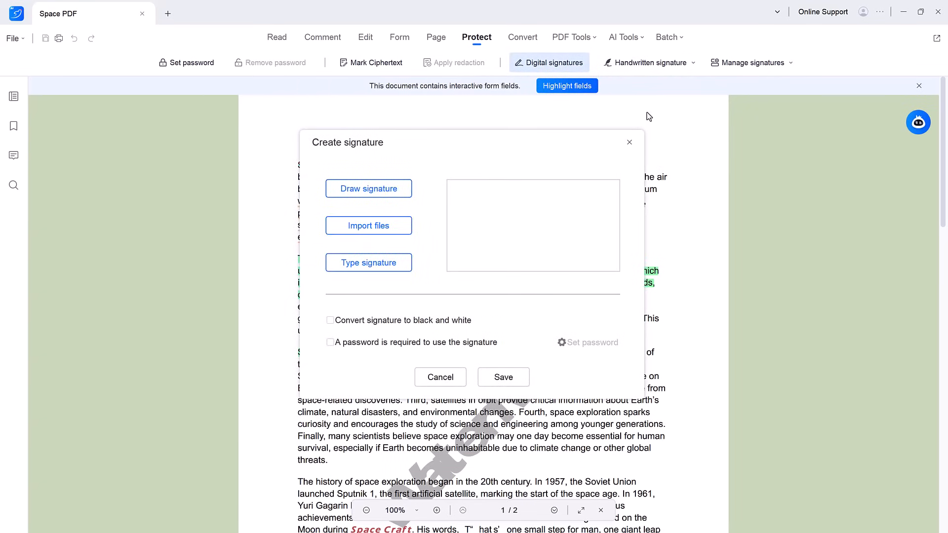
left_click(366, 195)
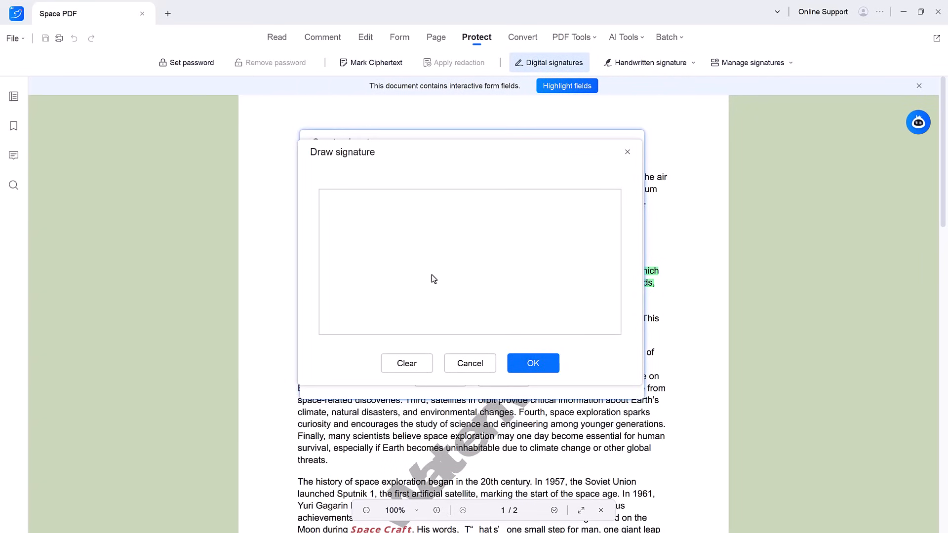
left_click_drag(429, 264, 555, 257)
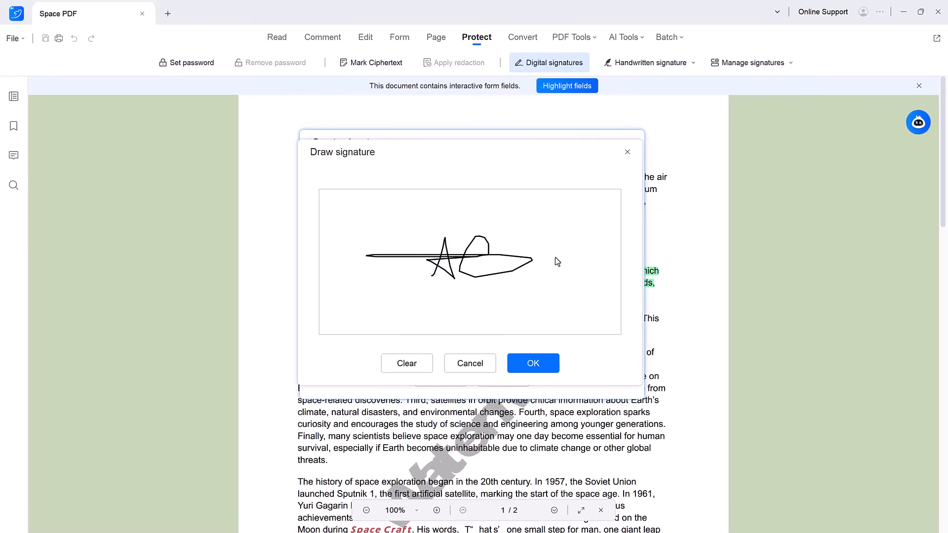
left_click(525, 364)
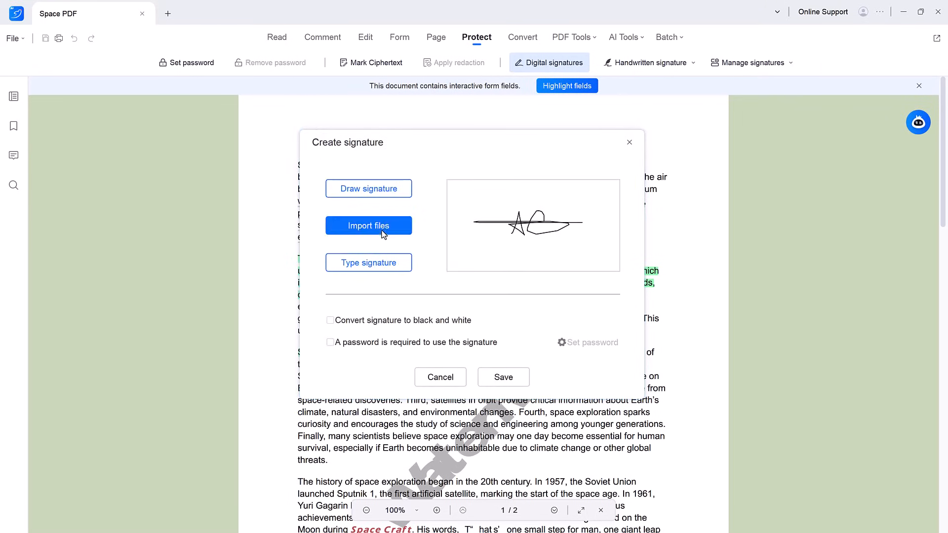
left_click(504, 378)
Step: Place the drawn signature on page 2 and position it centred just beneath the SIGN HERE field
scroll(496, 361, "down", 5)
scroll(497, 358, "down", 8)
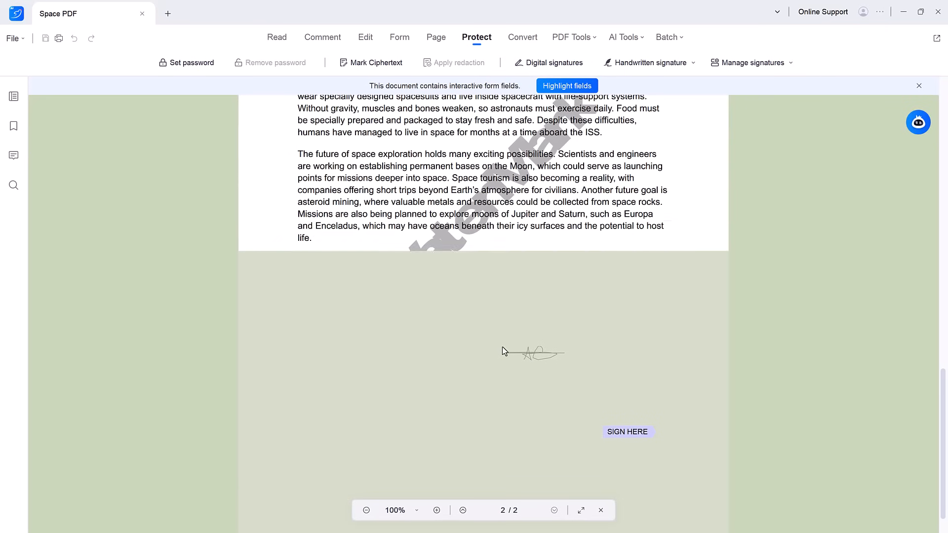
left_click(573, 436)
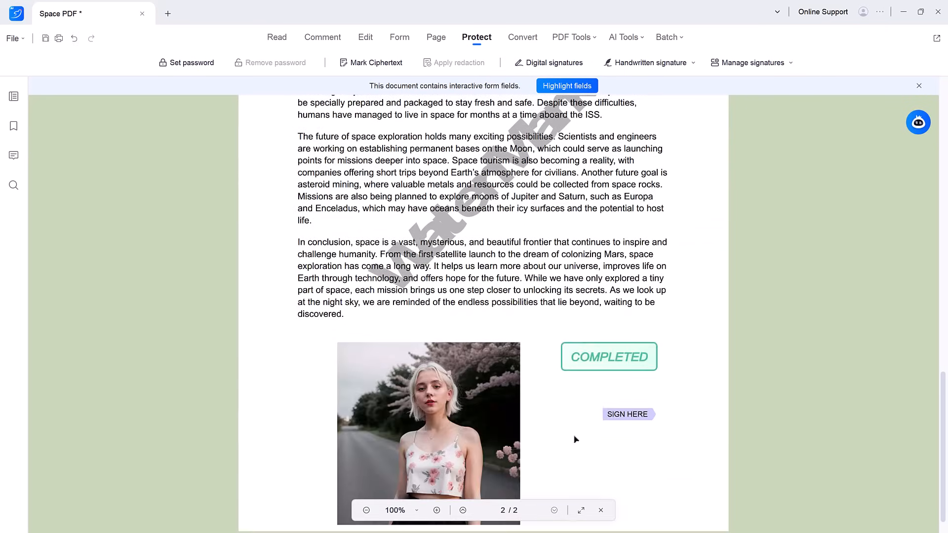
left_click(639, 456)
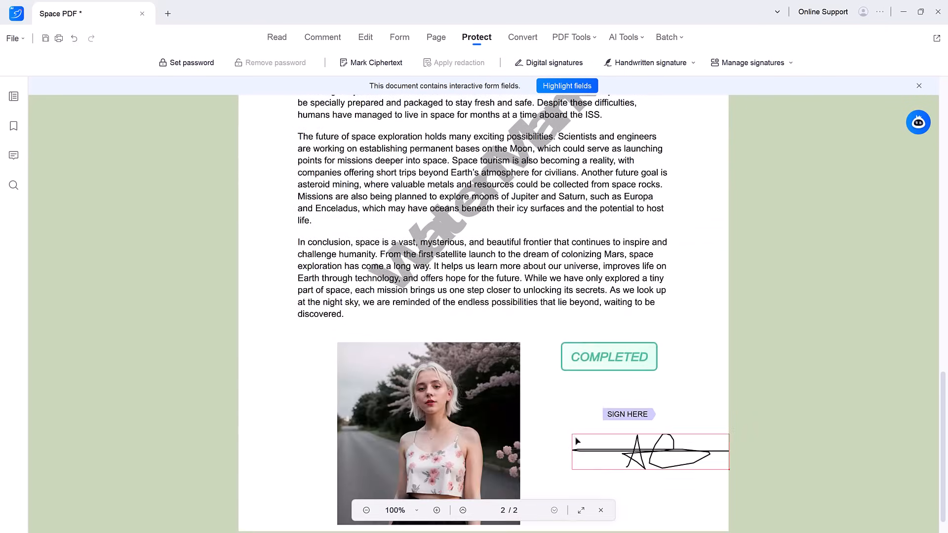
left_click_drag(574, 438, 572, 462)
left_click_drag(650, 467, 615, 451)
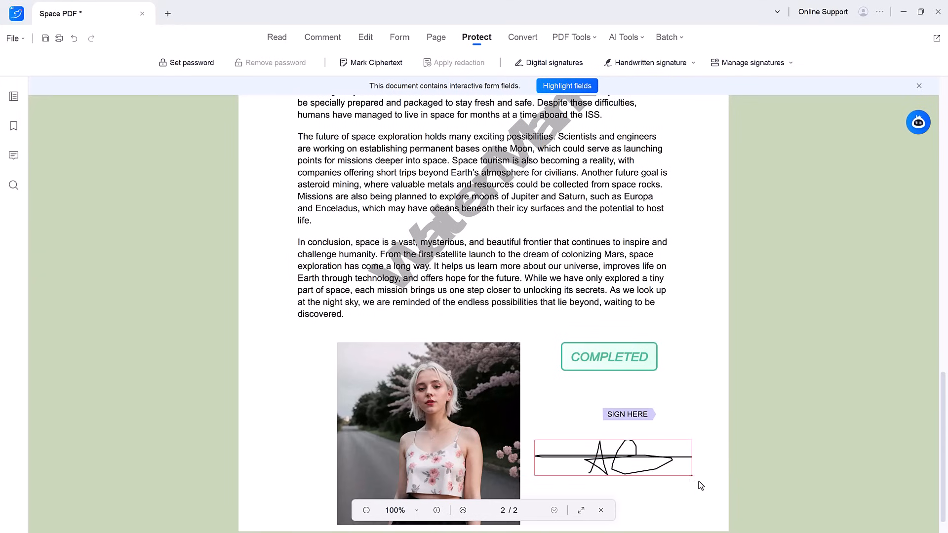
Step: Save the current file, convert Space PDF.pdf to Word (.docx), and close the batch window
scroll(647, 429, "up", 15)
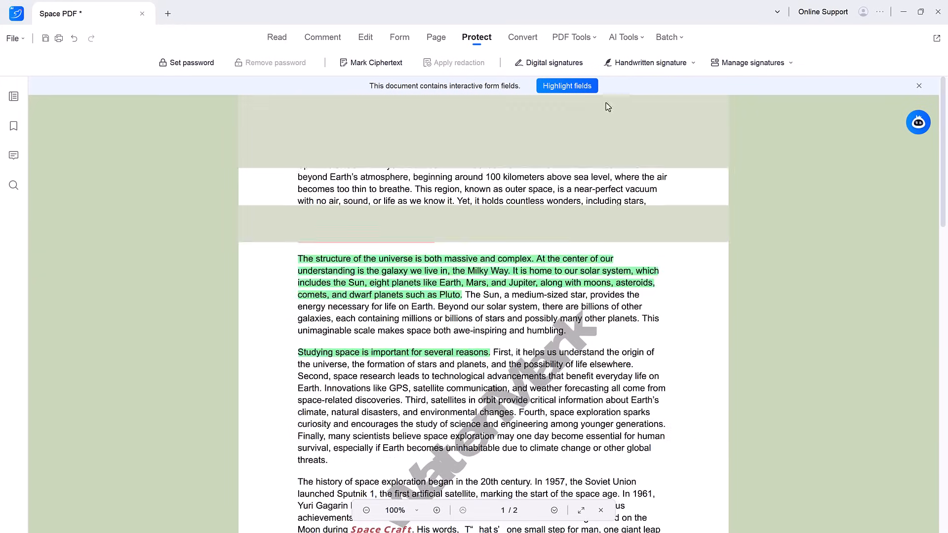
left_click(519, 42)
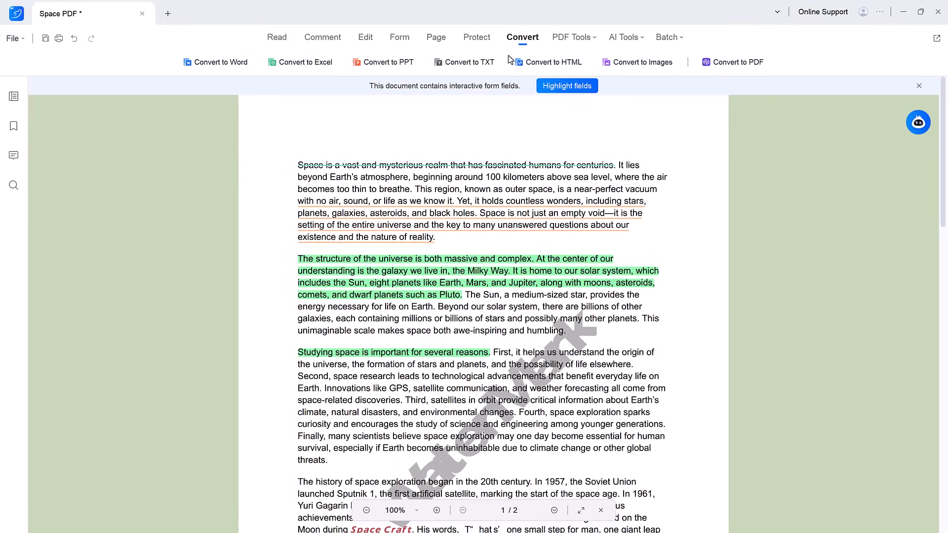
left_click(235, 68)
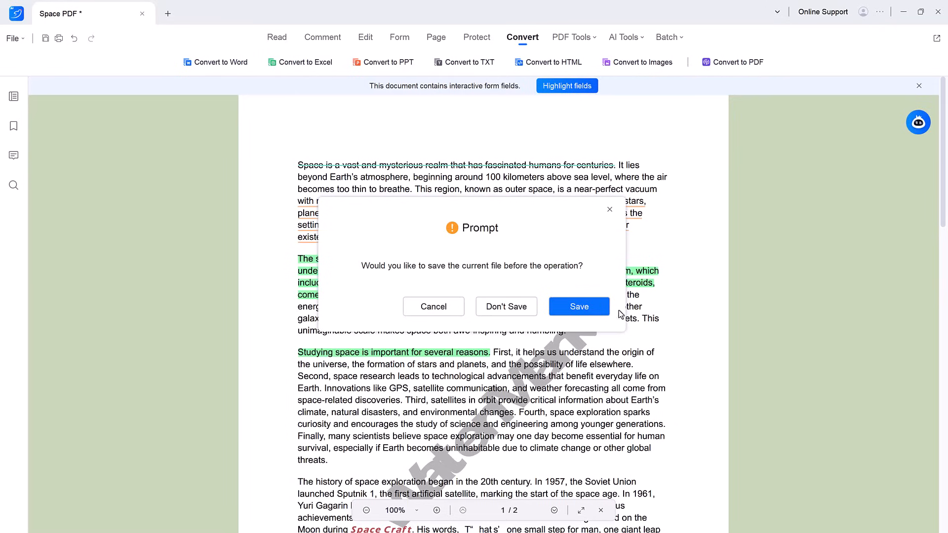
key("Return")
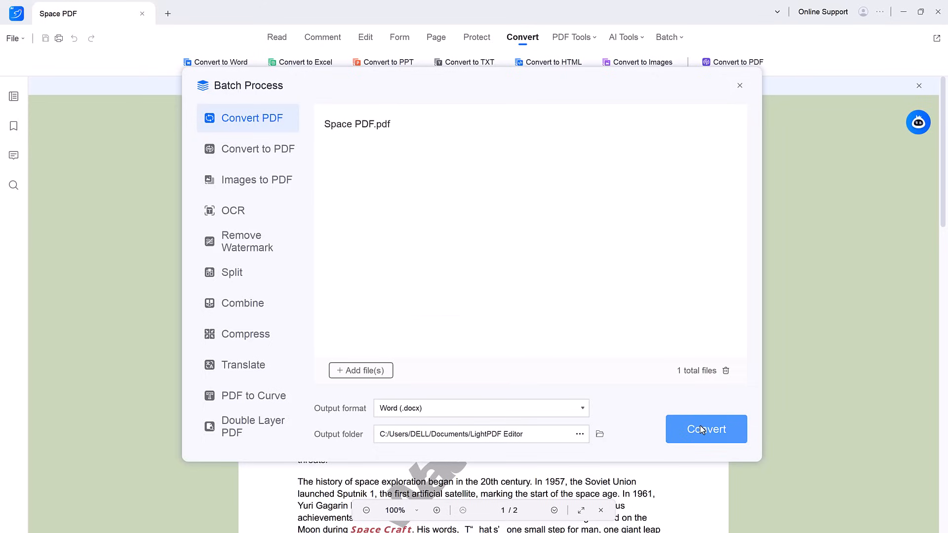
left_click(700, 428)
left_click(740, 86)
Step: Run OCR on all pages of the document in Standard mode with English as the recognition language
mouse_move(566, 39)
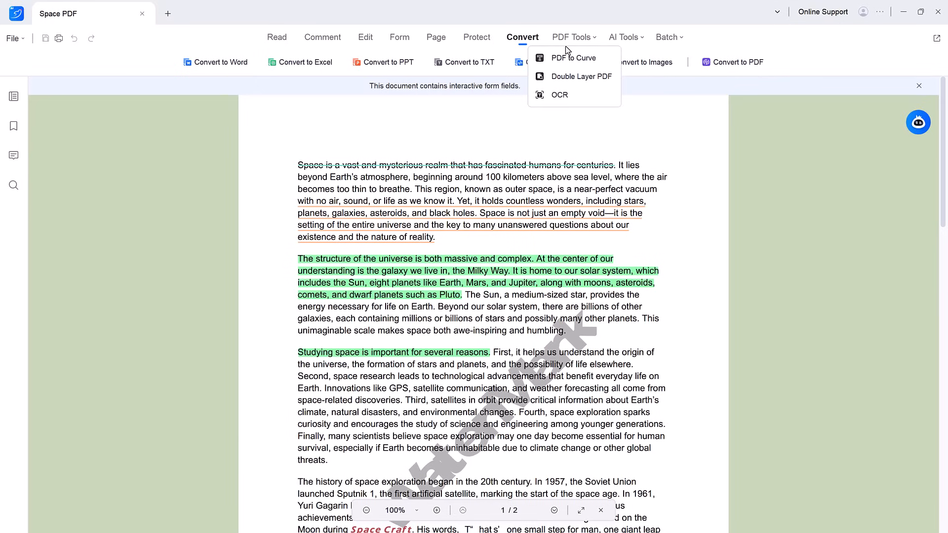
left_click(560, 95)
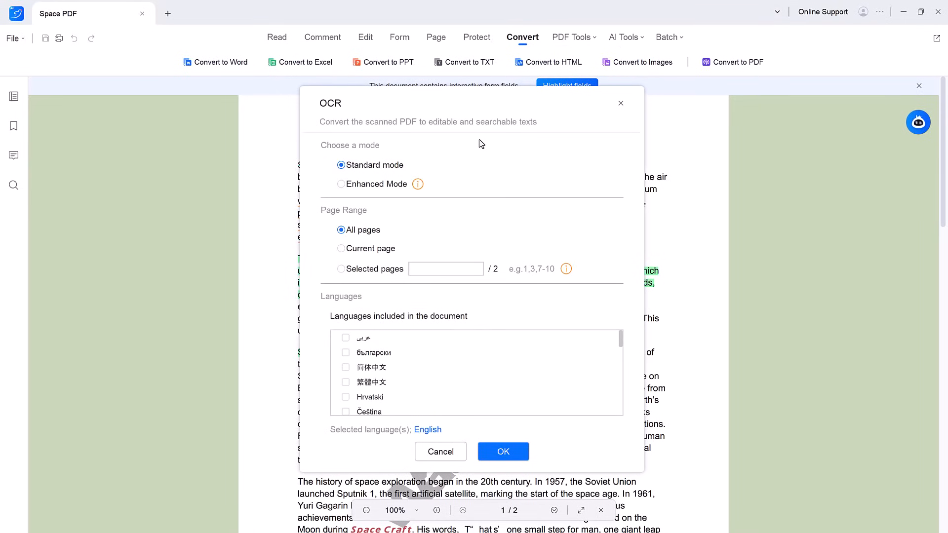
left_click(366, 186)
left_click(374, 167)
scroll(367, 364, "down", 4)
scroll(364, 359, "up", 3)
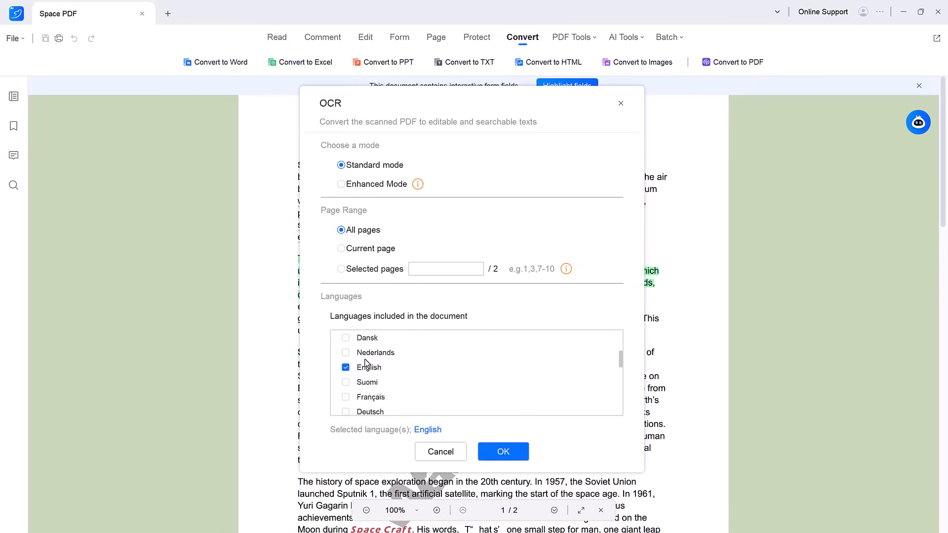
scroll(364, 358, "down", 1)
left_click(499, 452)
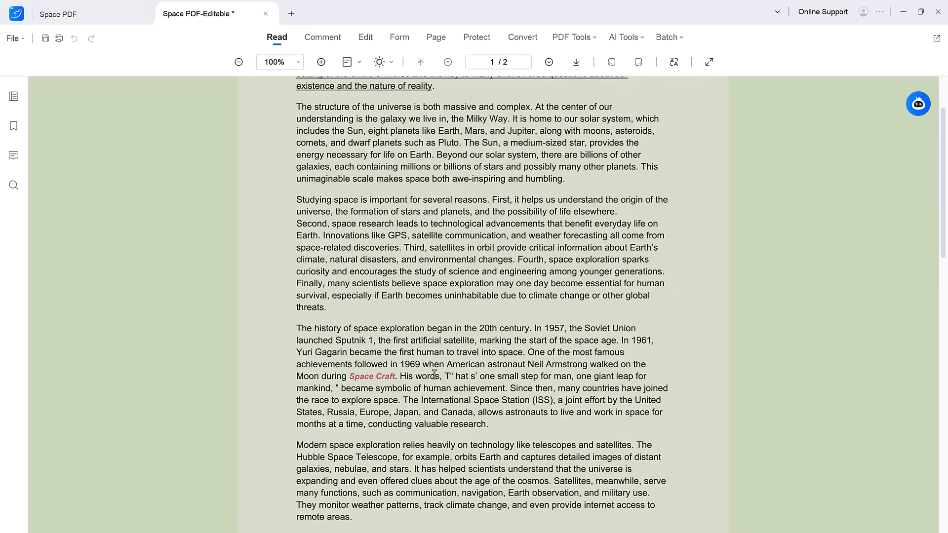
Step: Check the text recognition in the editable OCR copy by selecting several passages on page 1
left_click(462, 380)
left_click(494, 368)
left_click_drag(385, 341, 534, 356)
left_click(441, 297)
left_click_drag(427, 274, 296, 273)
left_click_drag(323, 155, 489, 425)
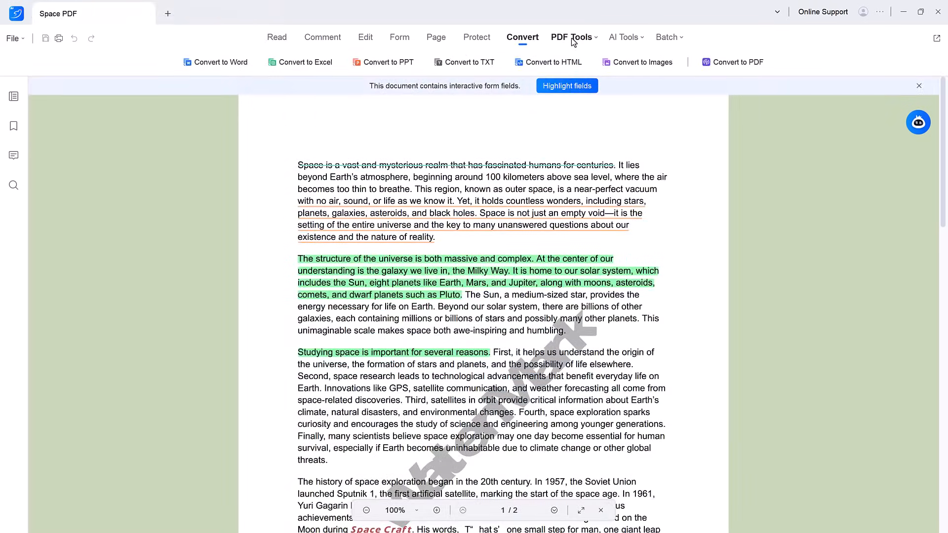
Step: Ask the AI chat its suggested question about missions to the moons of Jupiter and Saturn, and create a mind map of the document
left_click(583, 40)
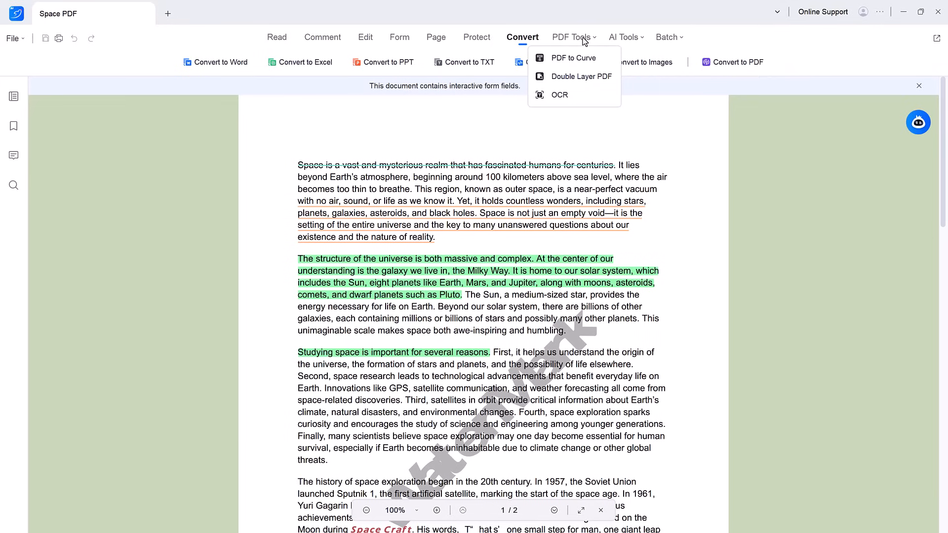
left_click(625, 39)
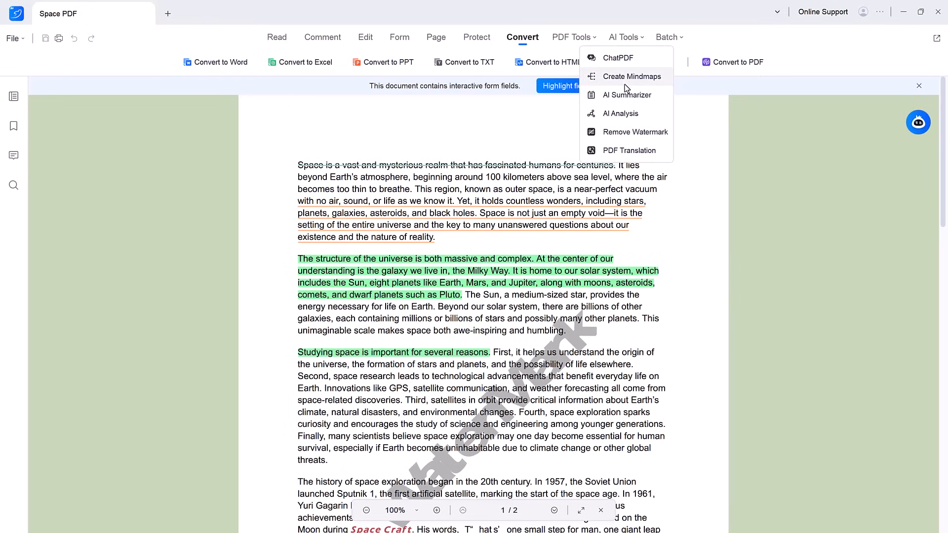
left_click(918, 128)
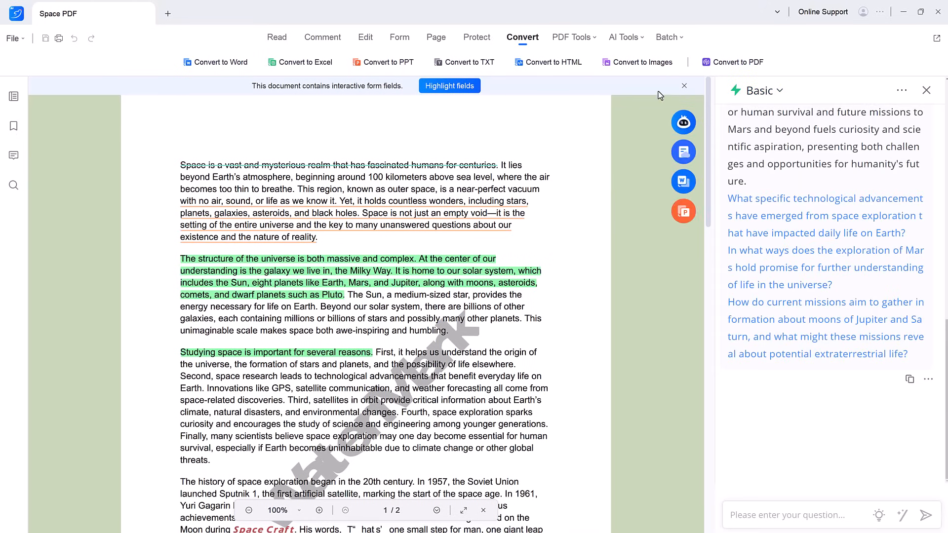
left_click(782, 310)
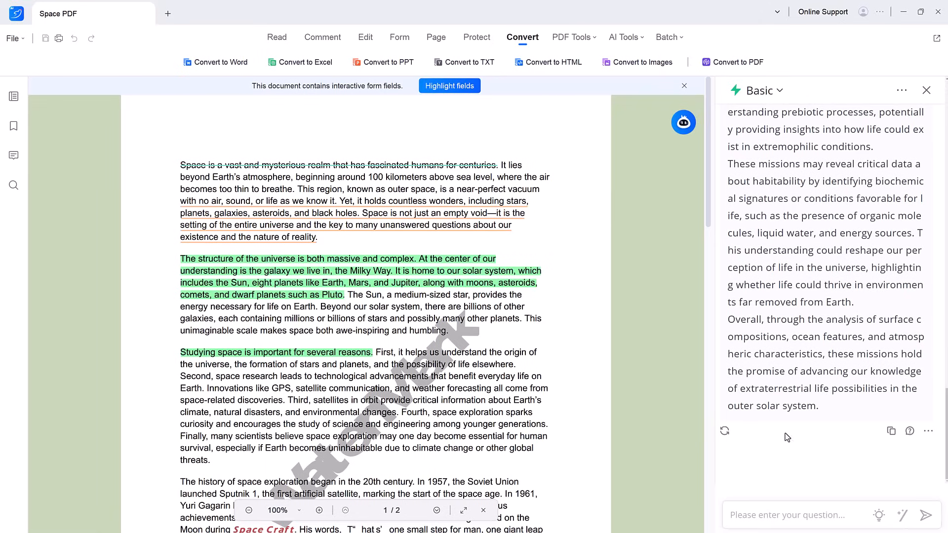
mouse_move(633, 42)
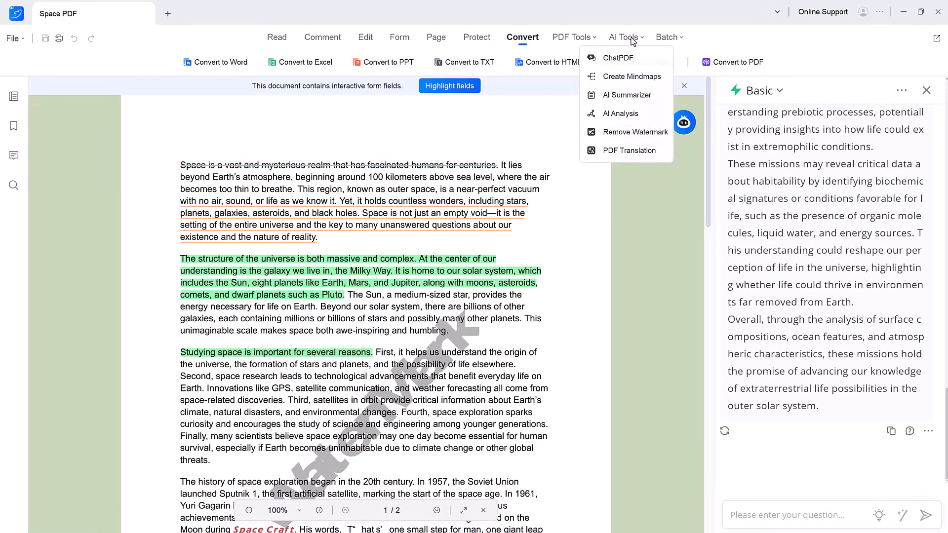
left_click(605, 79)
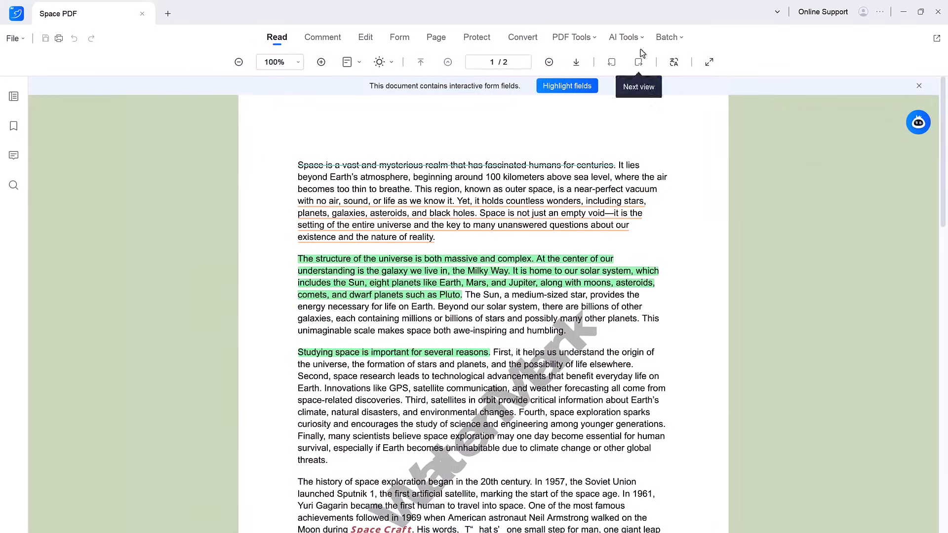
Step: Remove the watermark from Space PDF.pdf with the AI removal tool and check both pages of the output file
left_click(620, 38)
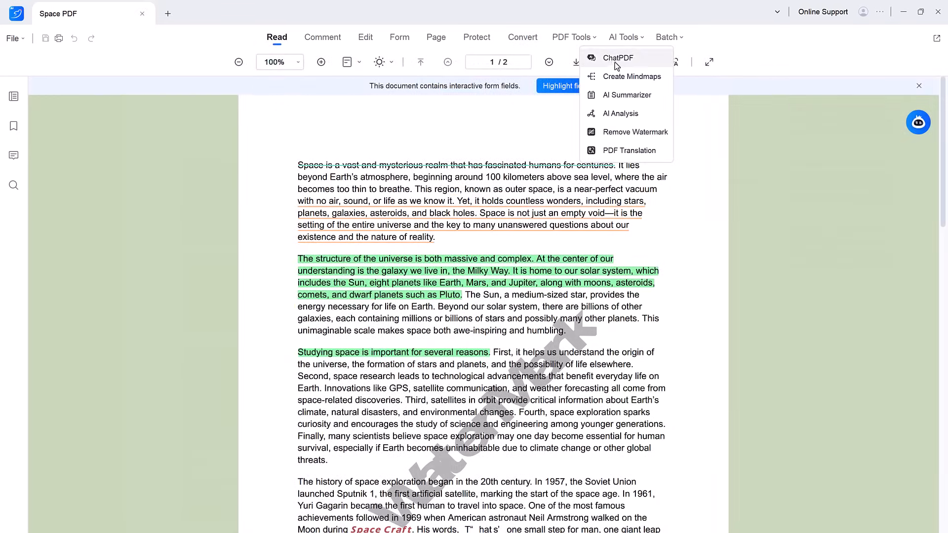
left_click(622, 138)
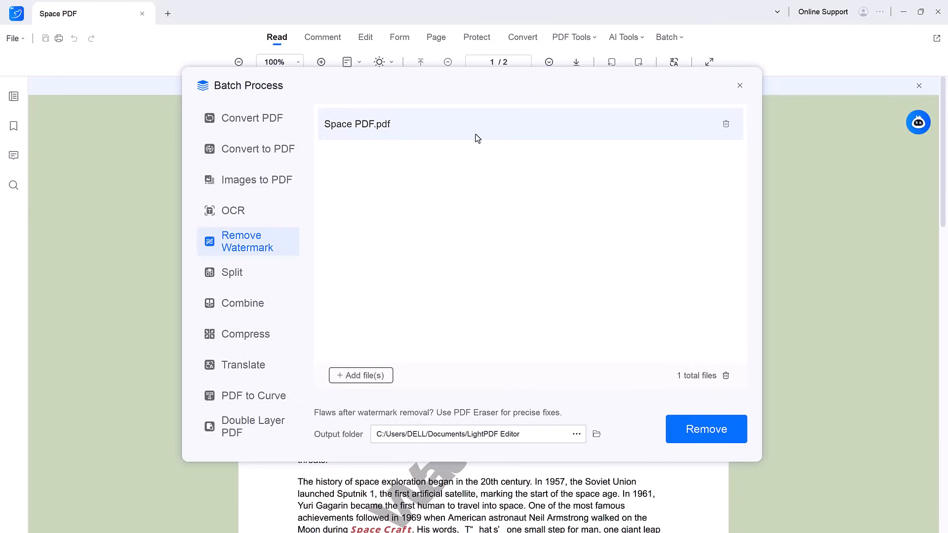
left_click(706, 430)
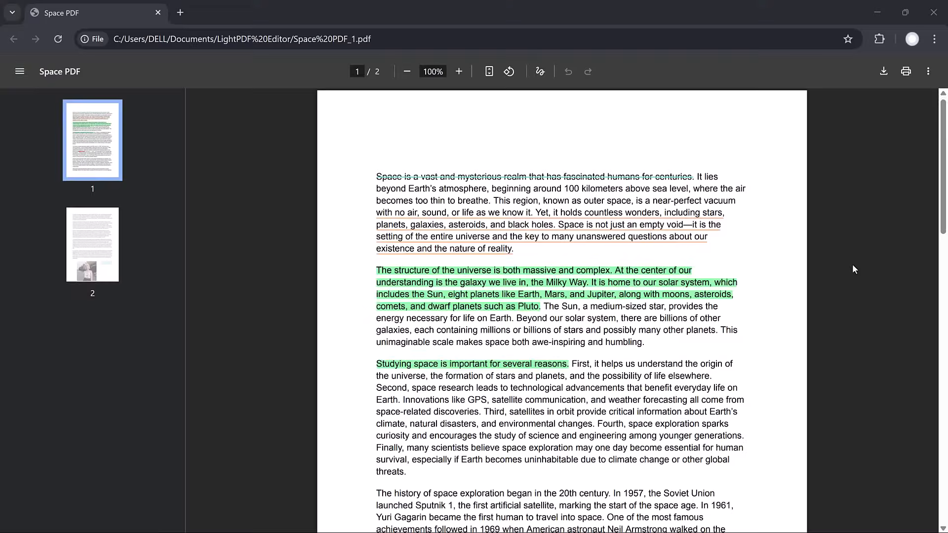
scroll(853, 268, "down", 9)
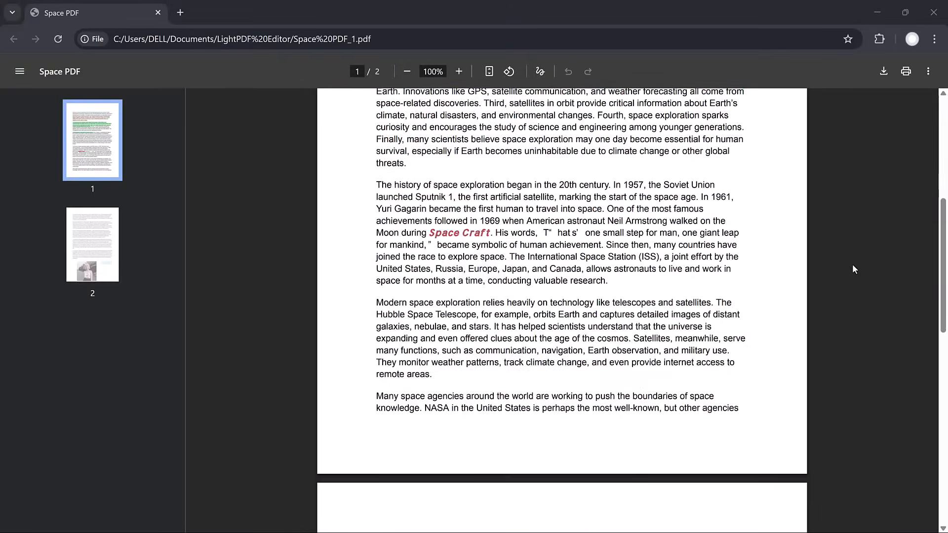
scroll(854, 269, "down", 10)
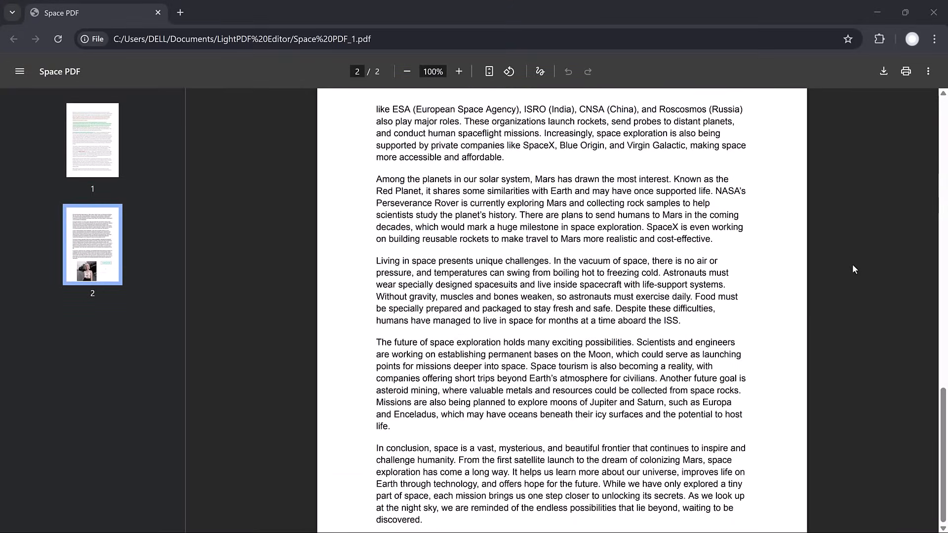
scroll(854, 269, "up", 19)
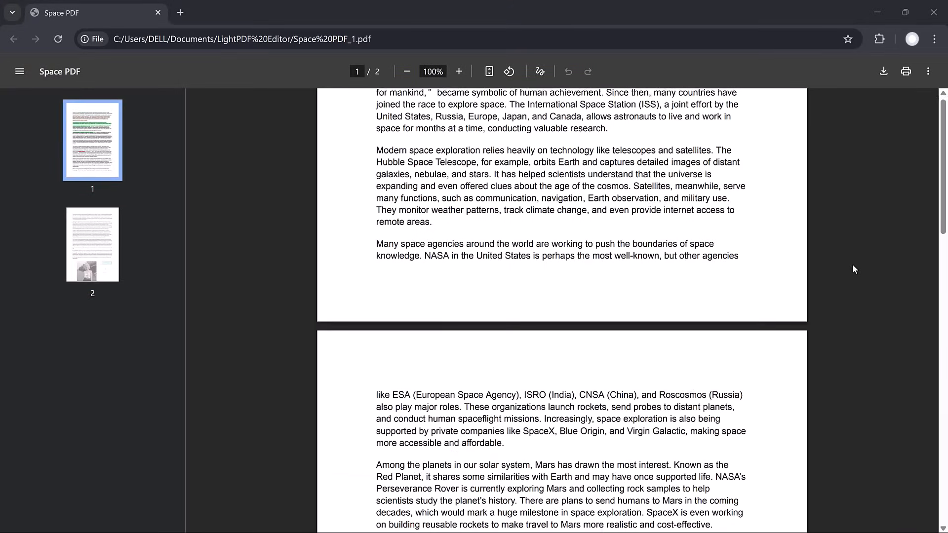
left_click(933, 13)
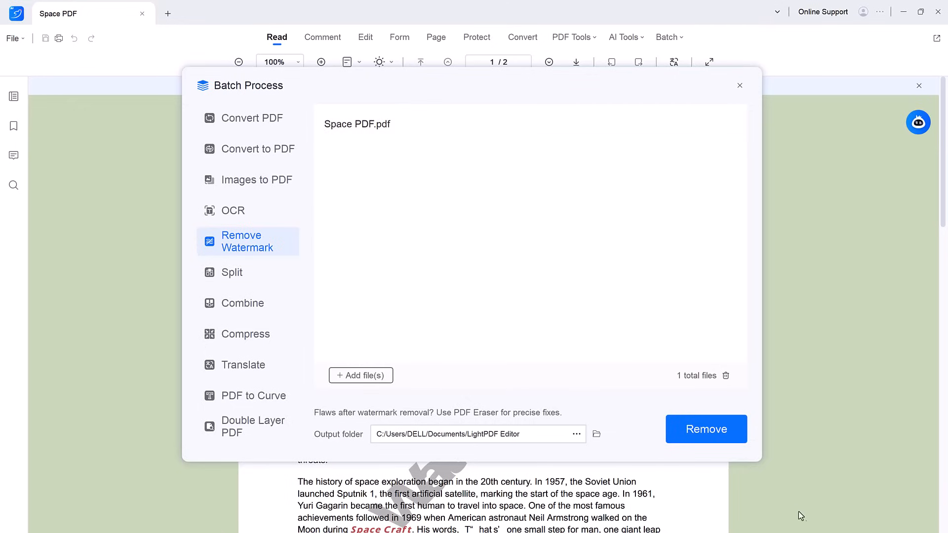
left_click(698, 433)
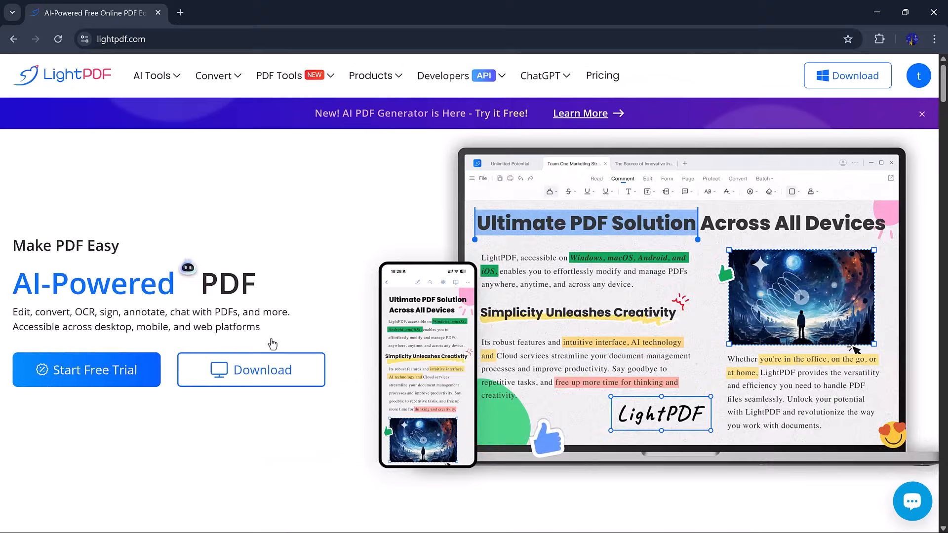
Step: Look through the tools, AI, conversion and review sections of the lightpdf.com home page in the browser
scroll(271, 340, "down", 10)
scroll(272, 344, "down", 6)
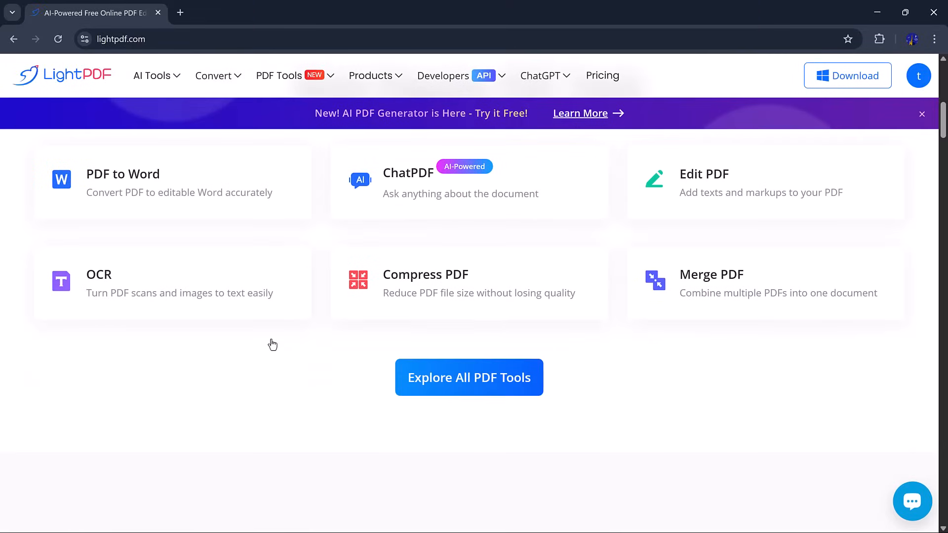
scroll(273, 343, "down", 8)
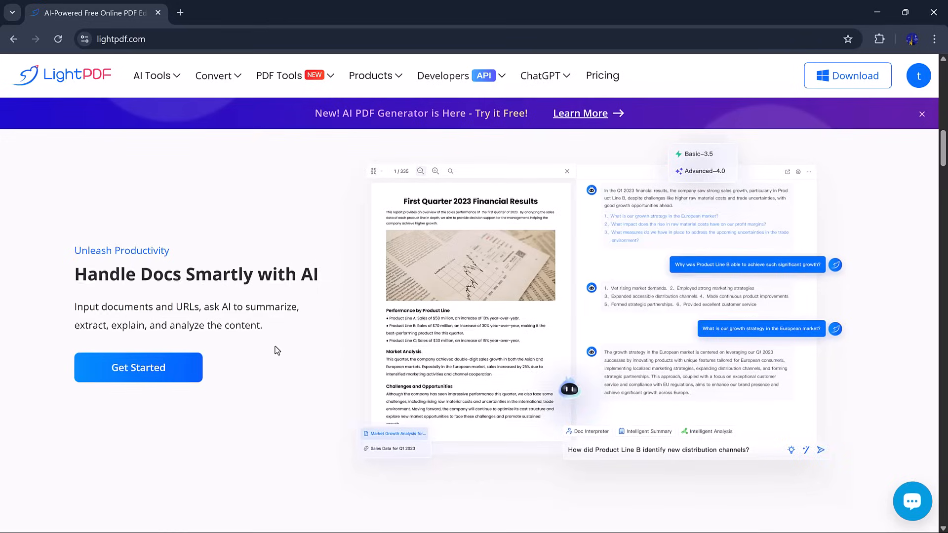
scroll(277, 351, "down", 10)
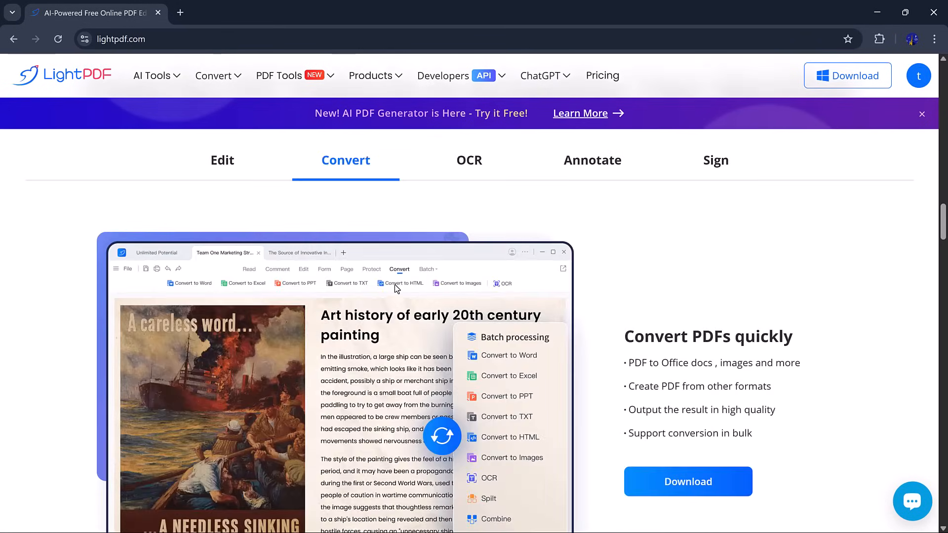
scroll(394, 285, "down", 10)
scroll(395, 289, "down", 10)
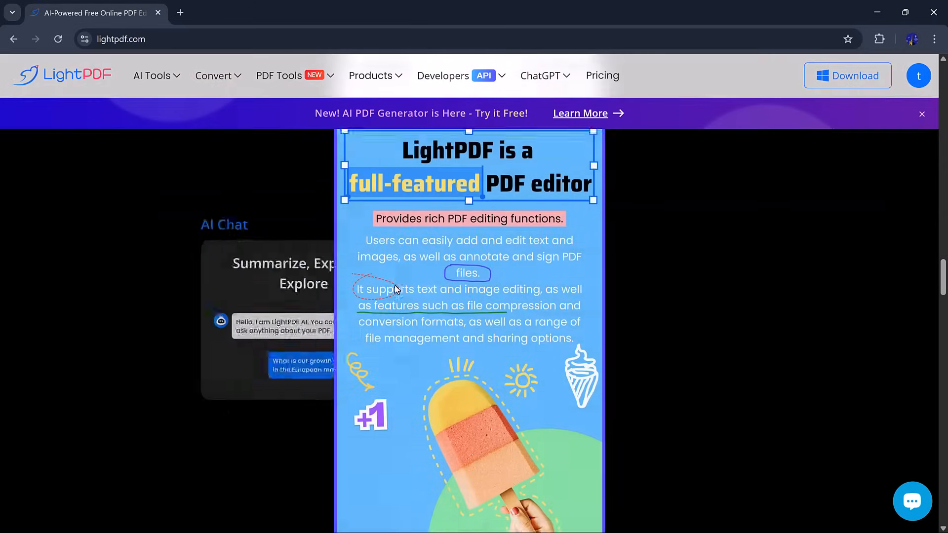
scroll(395, 288, "down", 10)
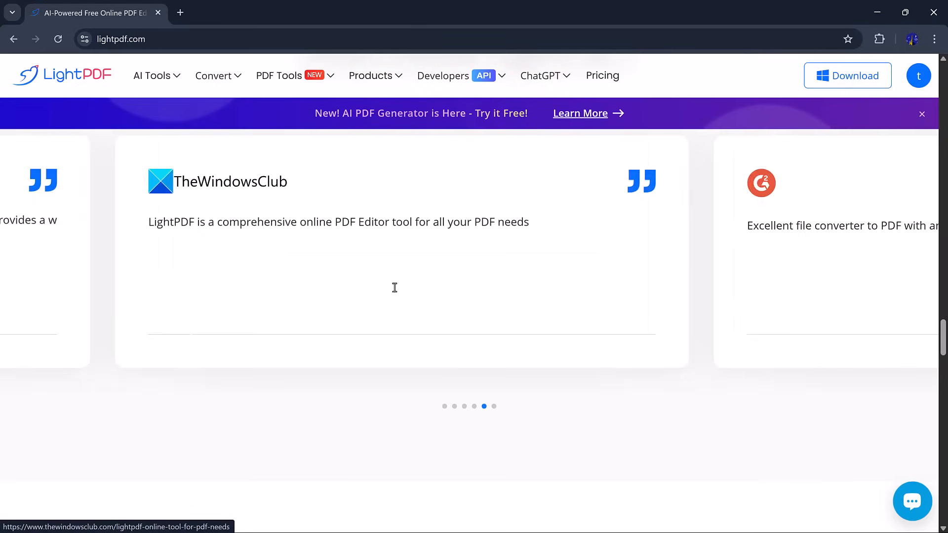